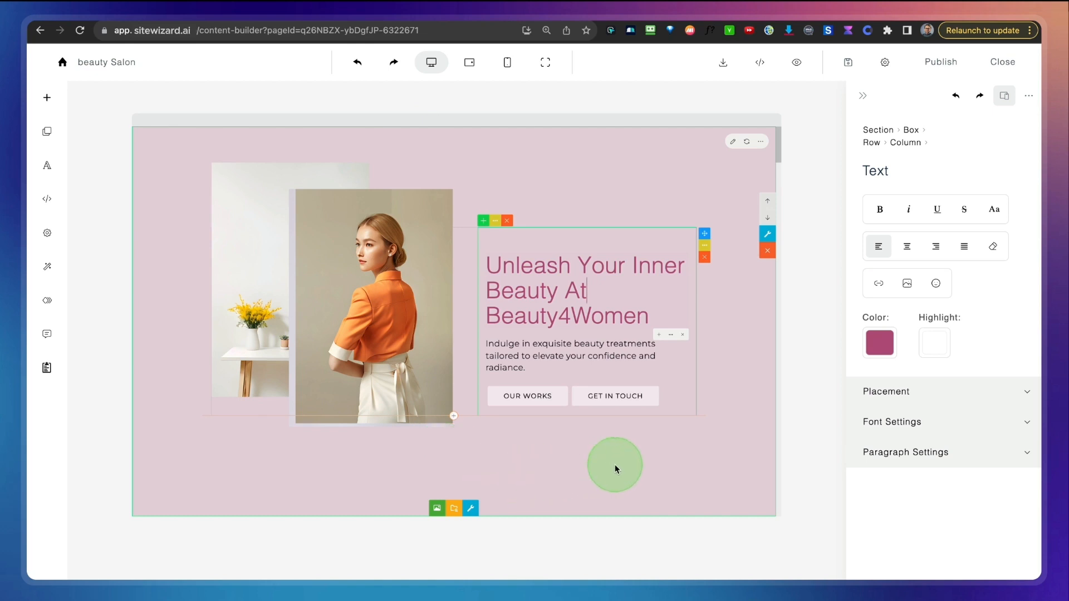
- Apply the pale yellow-to-pink preset gradient to the background of the hero section's box
{"action": "key", "text": "ctrl"}
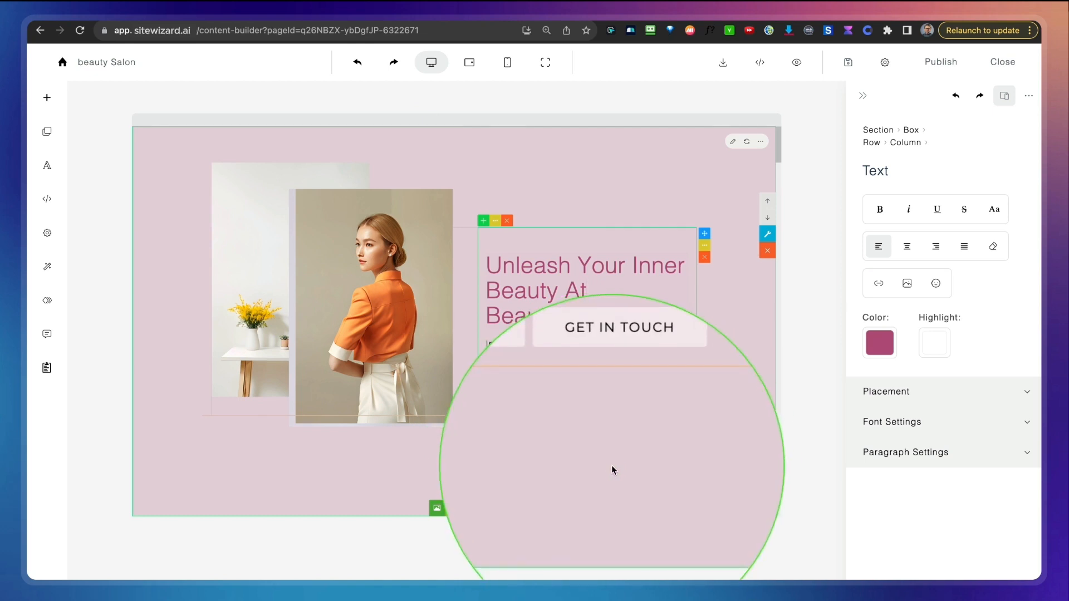
{"action": "left_click", "coordinate": [612, 466]}
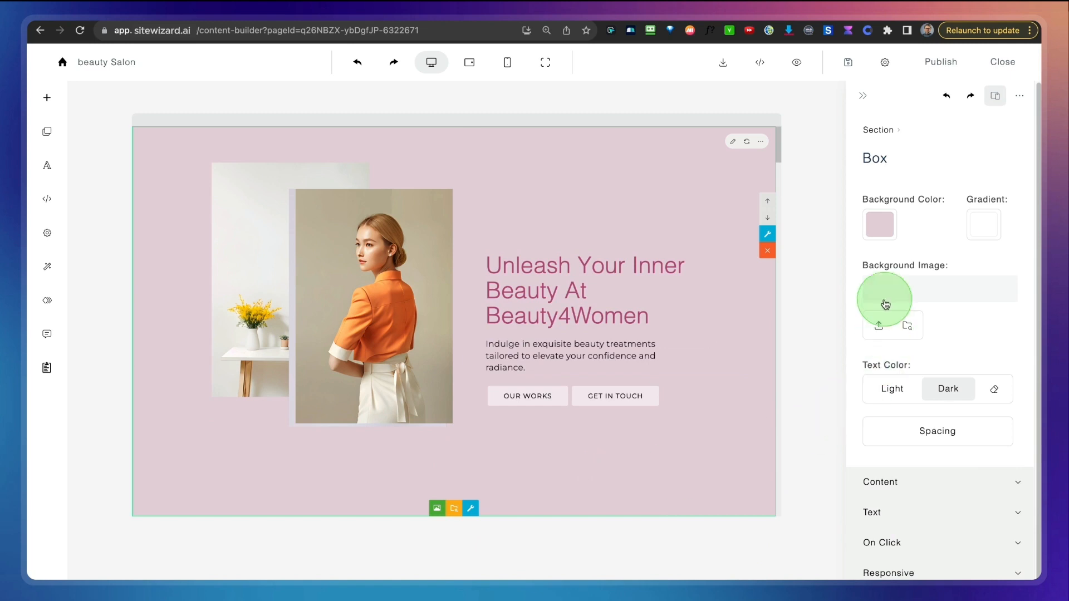
{"action": "left_click_drag", "start_coordinate": [912, 230], "coordinate": [1024, 258]}
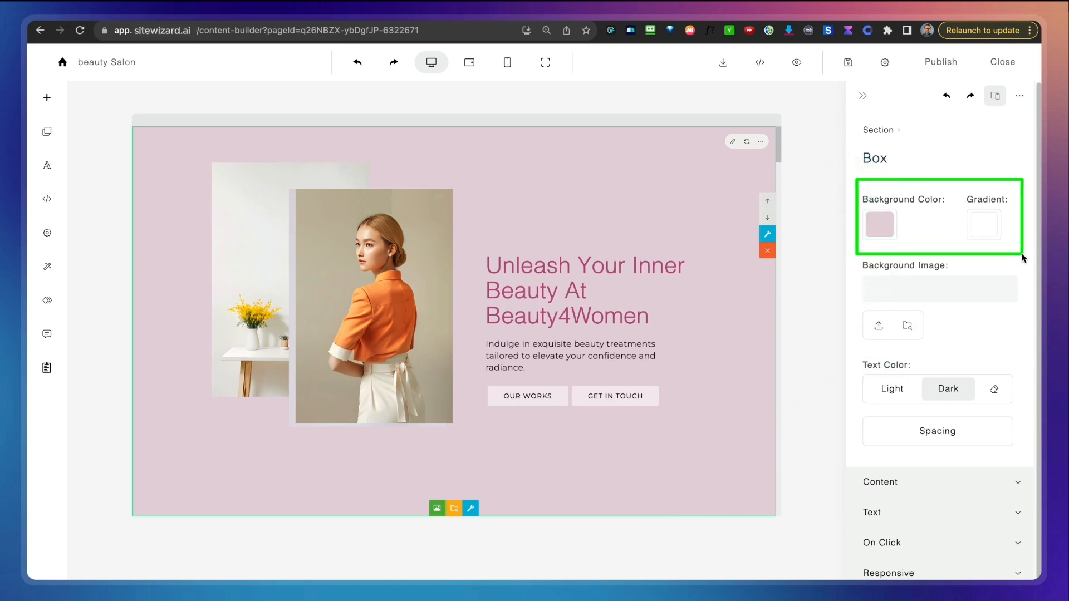
{"action": "left_click", "coordinate": [983, 225]}
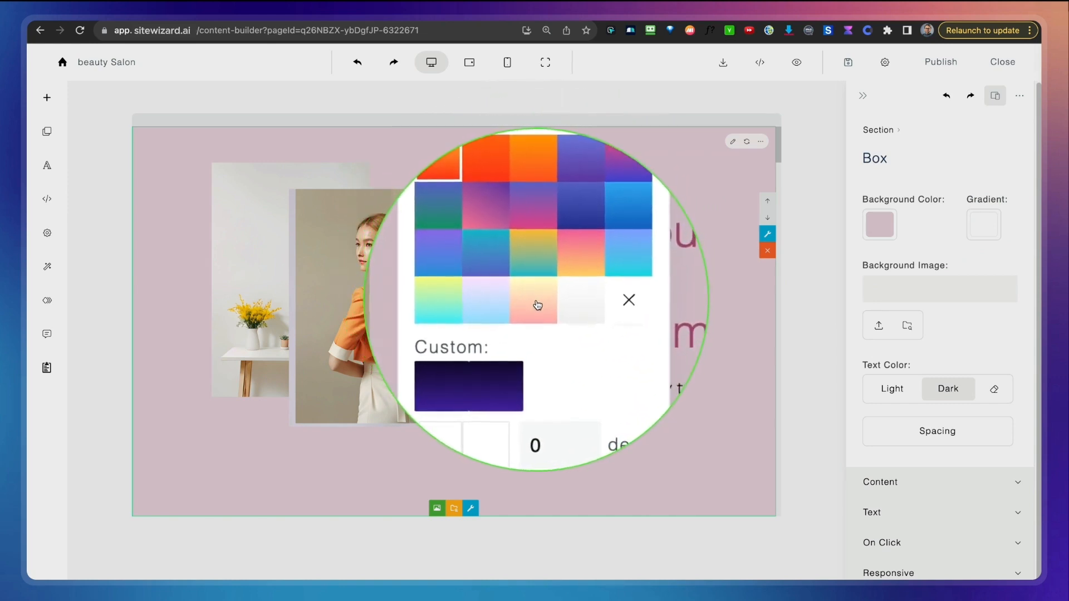
{"action": "left_click", "coordinate": [536, 303]}
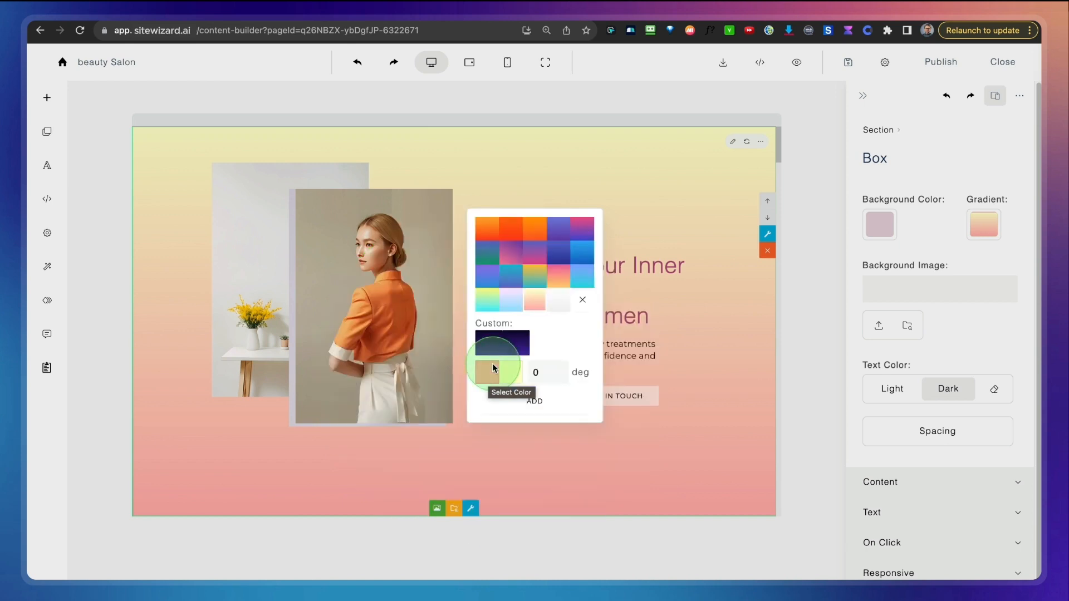
- Change the first custom colour of the box gradient to light pink, rgb(251,228,238)
{"action": "left_click", "coordinate": [489, 374]}
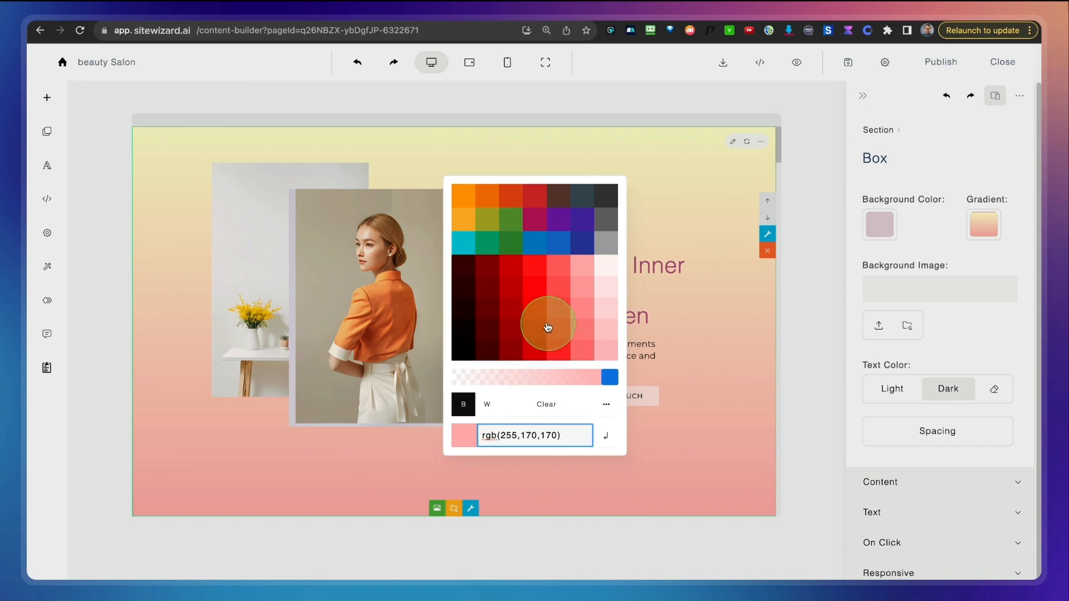
{"action": "left_click", "coordinate": [466, 245]}
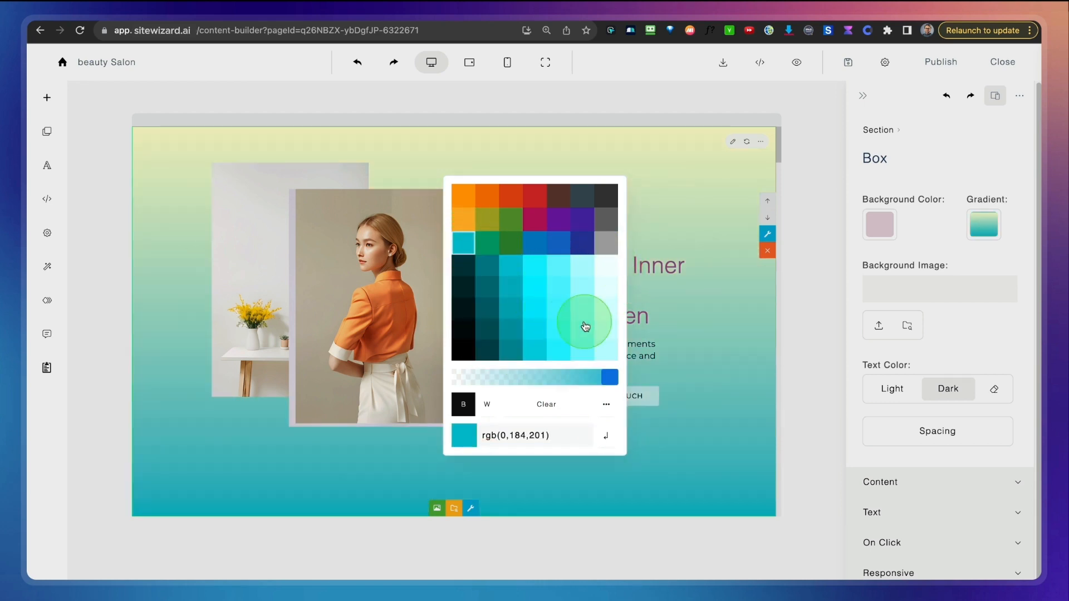
{"action": "left_click", "coordinate": [536, 219]}
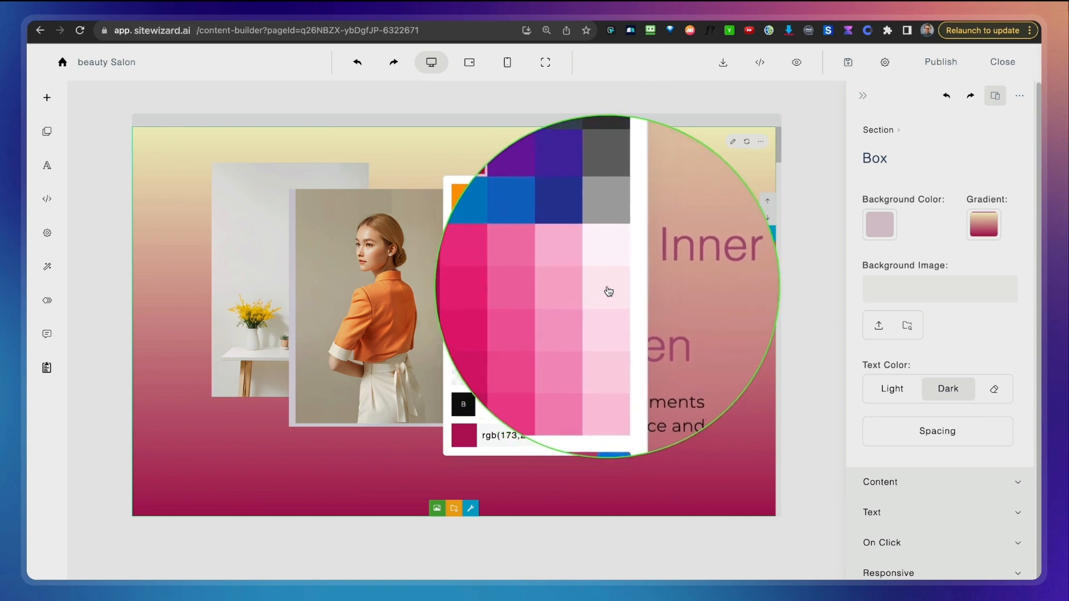
{"action": "left_click", "coordinate": [606, 292]}
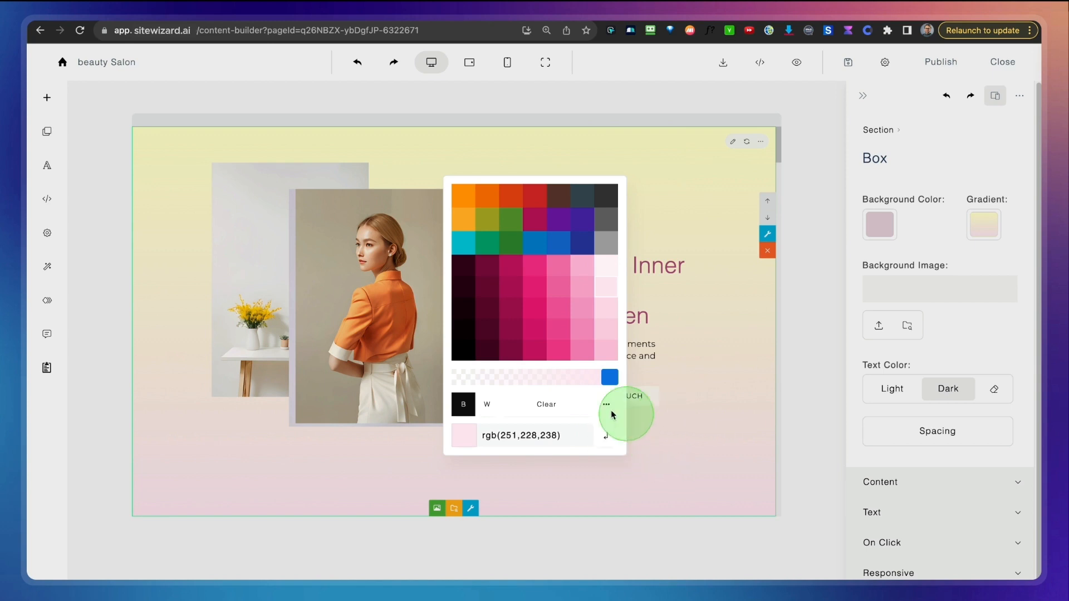
{"action": "left_click", "coordinate": [704, 406]}
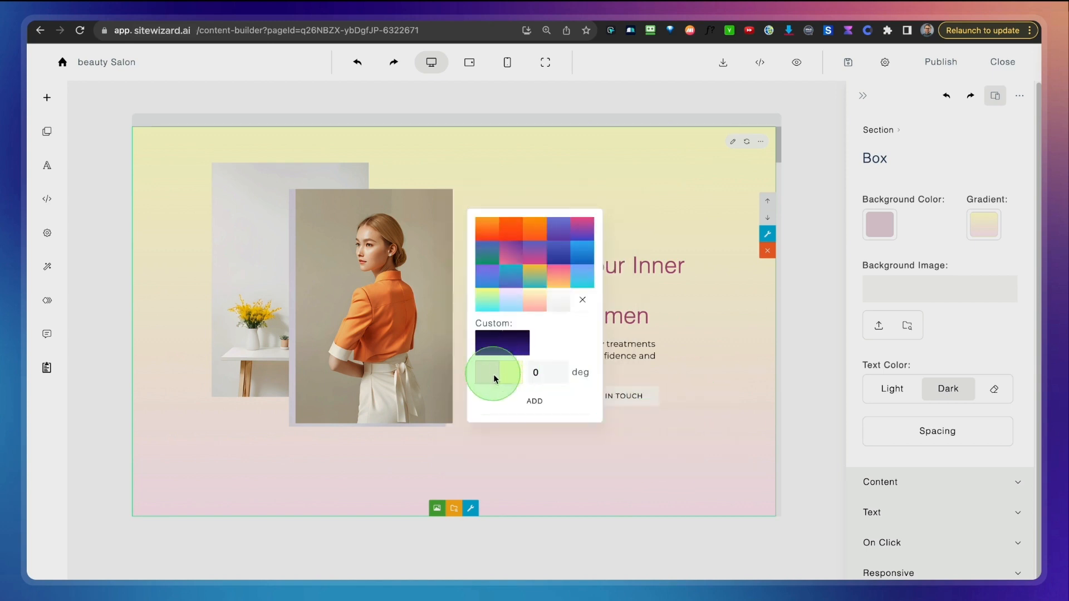
- Change the second custom colour of the box gradient to medium pink, rgb(242,150,190), and close the gradient picker
{"action": "left_click", "coordinate": [510, 373]}
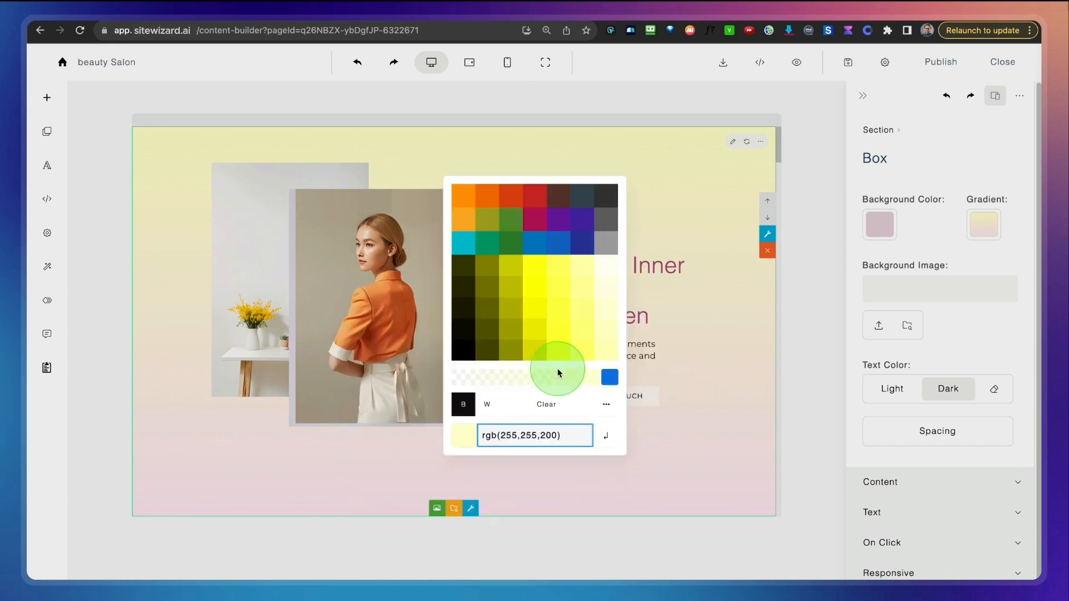
{"action": "left_click", "coordinate": [538, 222]}
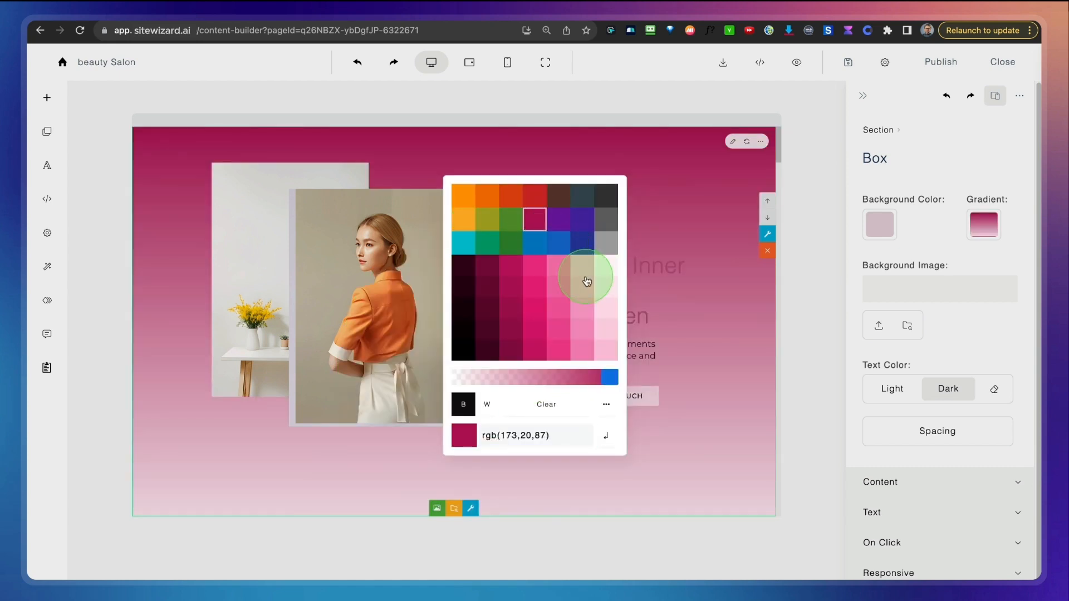
{"action": "left_click", "coordinate": [584, 310]}
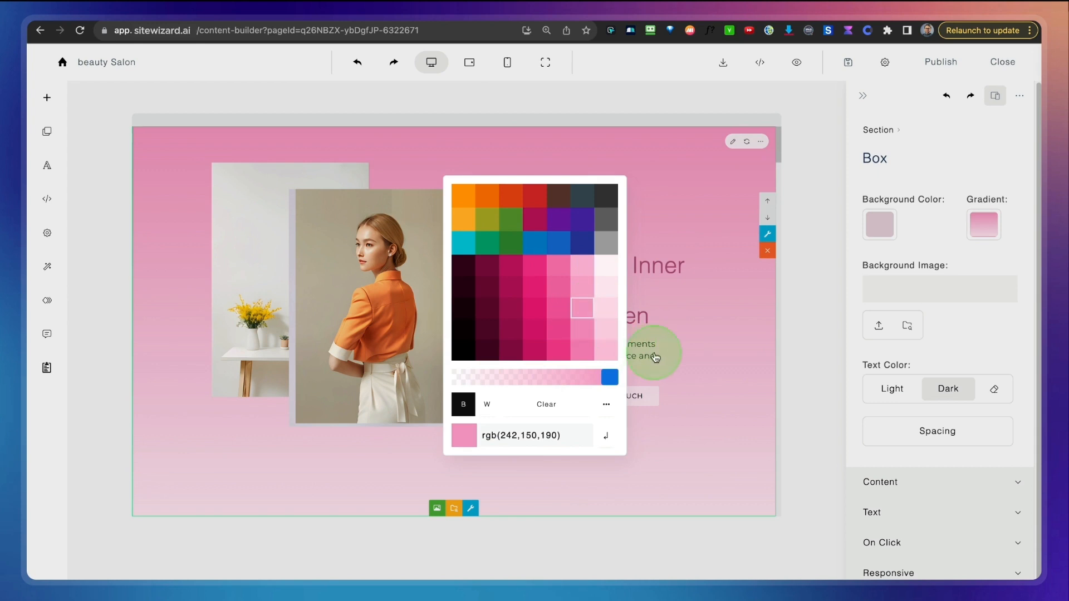
{"action": "left_click", "coordinate": [696, 354]}
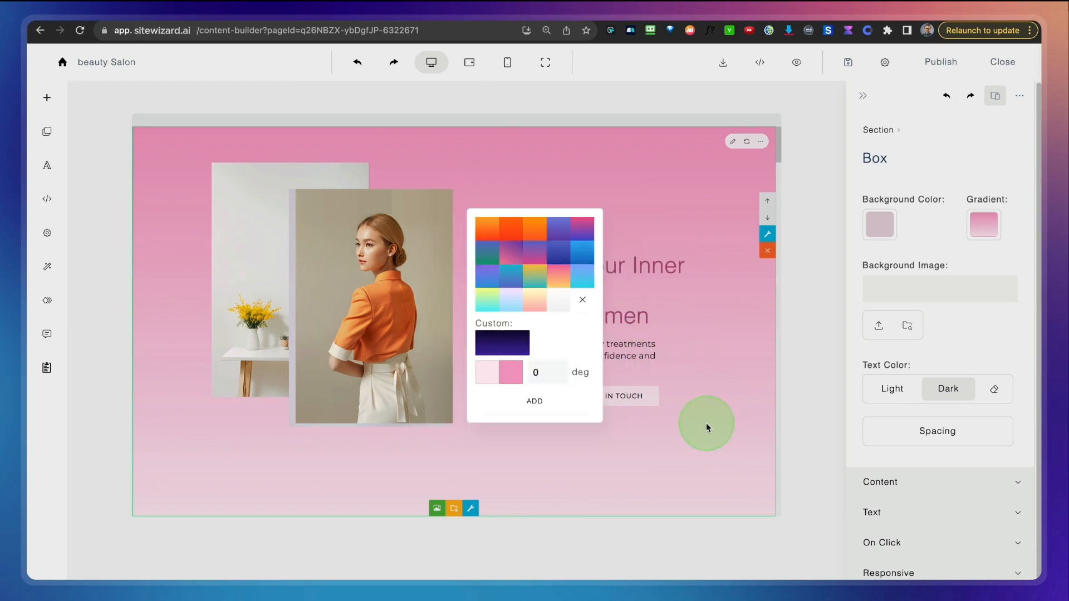
{"action": "left_click", "coordinate": [690, 422]}
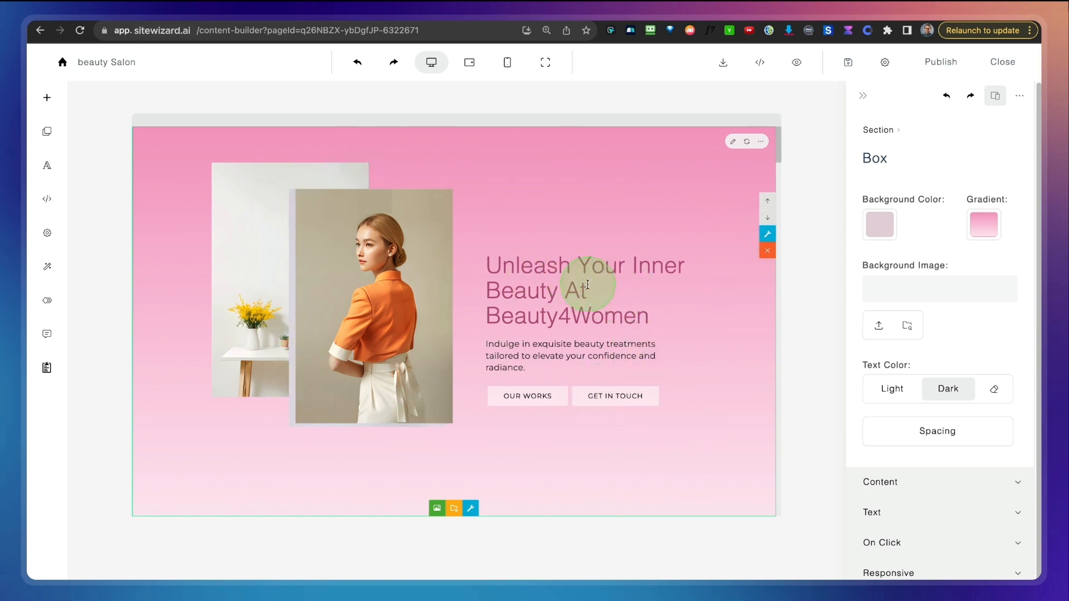
- Change the text colour of the "Unleash Your Inner Beauty At Beauty4Women" heading to near-white, rgb(250,244,247)
{"action": "left_click", "coordinate": [545, 286]}
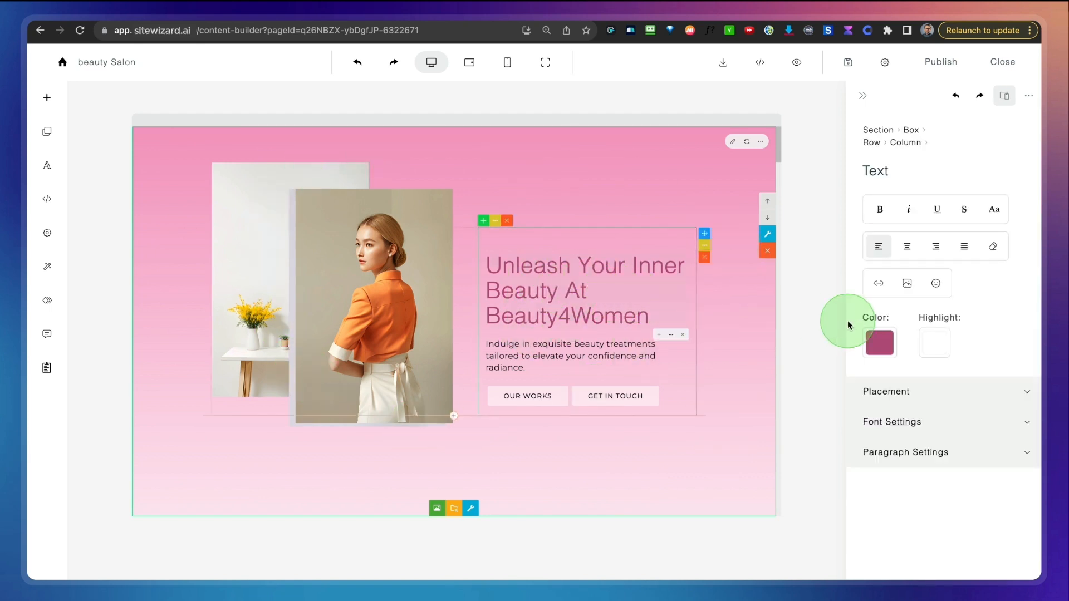
{"action": "left_click", "coordinate": [880, 343]}
{"action": "left_click", "coordinate": [607, 265]}
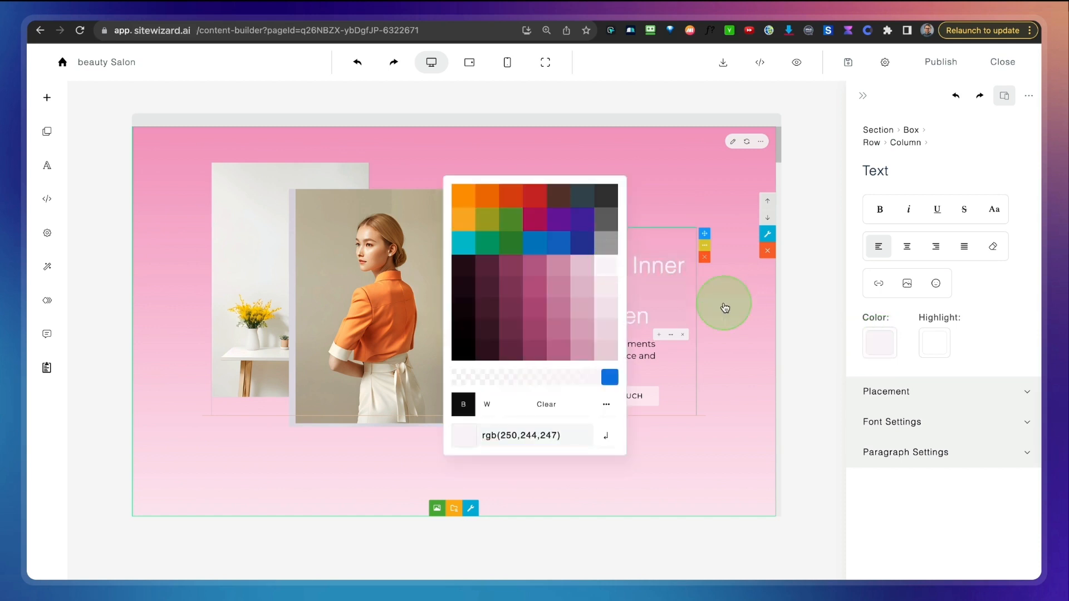
{"action": "left_click", "coordinate": [725, 308]}
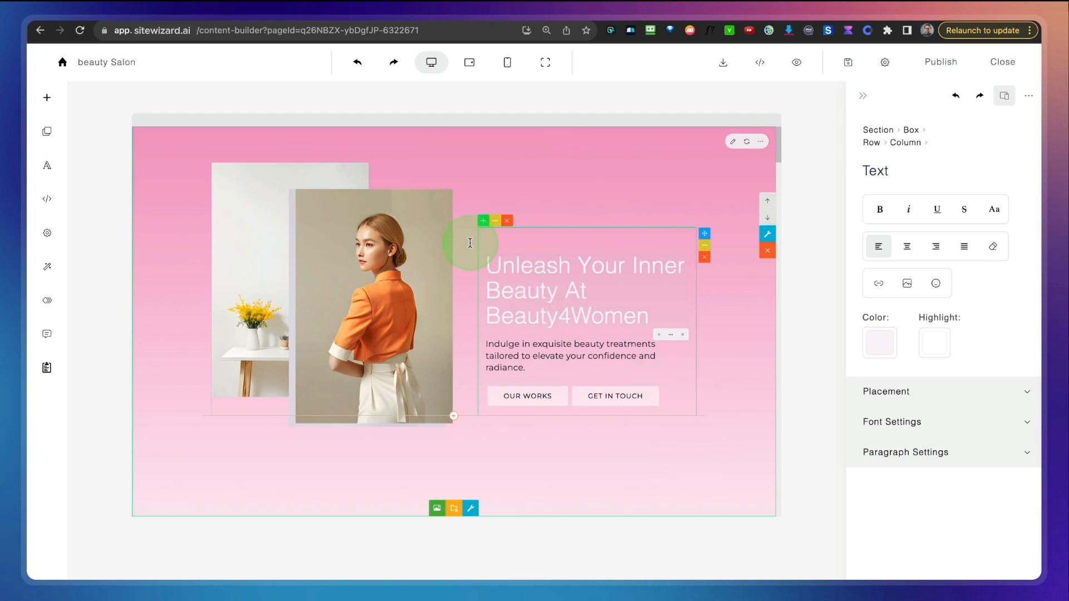
- Try the pink-to-purple 30-degree preset gradient as the background of the row holding the pictures and text, and undo it
{"action": "left_click_drag", "start_coordinate": [476, 224], "coordinate": [693, 412]}
{"action": "left_click_drag", "start_coordinate": [695, 228], "coordinate": [210, 423]}
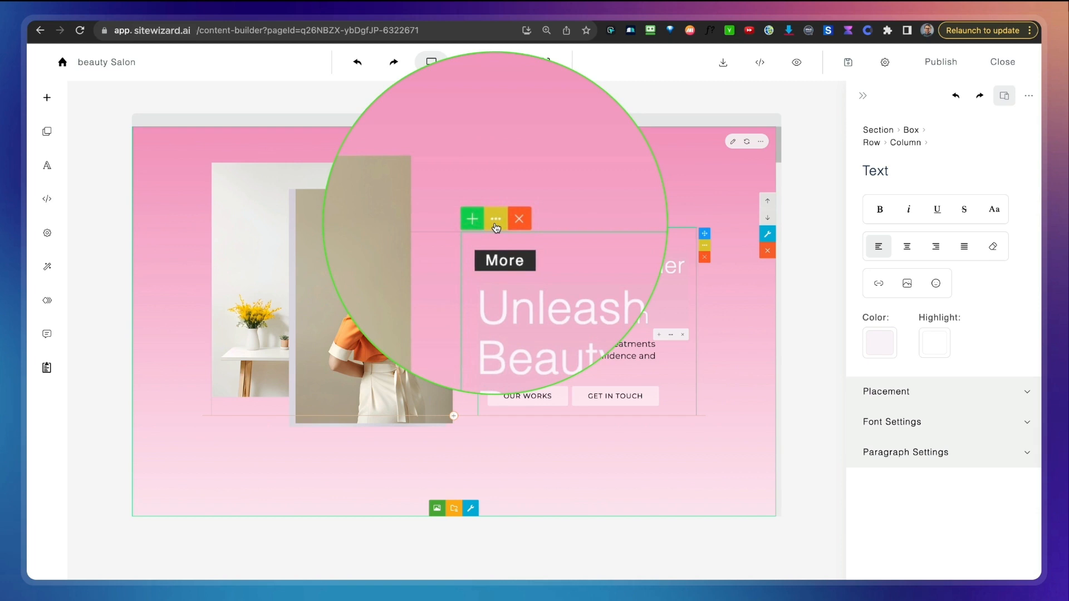
{"action": "left_click", "coordinate": [705, 250]}
{"action": "left_click", "coordinate": [652, 358]}
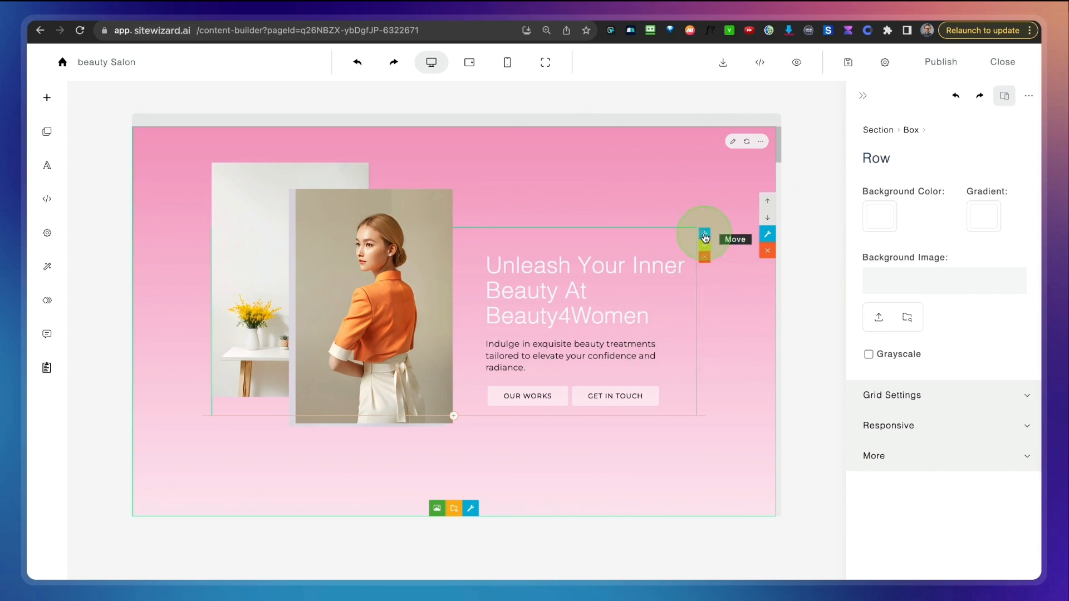
{"action": "left_click_drag", "start_coordinate": [673, 239], "coordinate": [206, 415]}
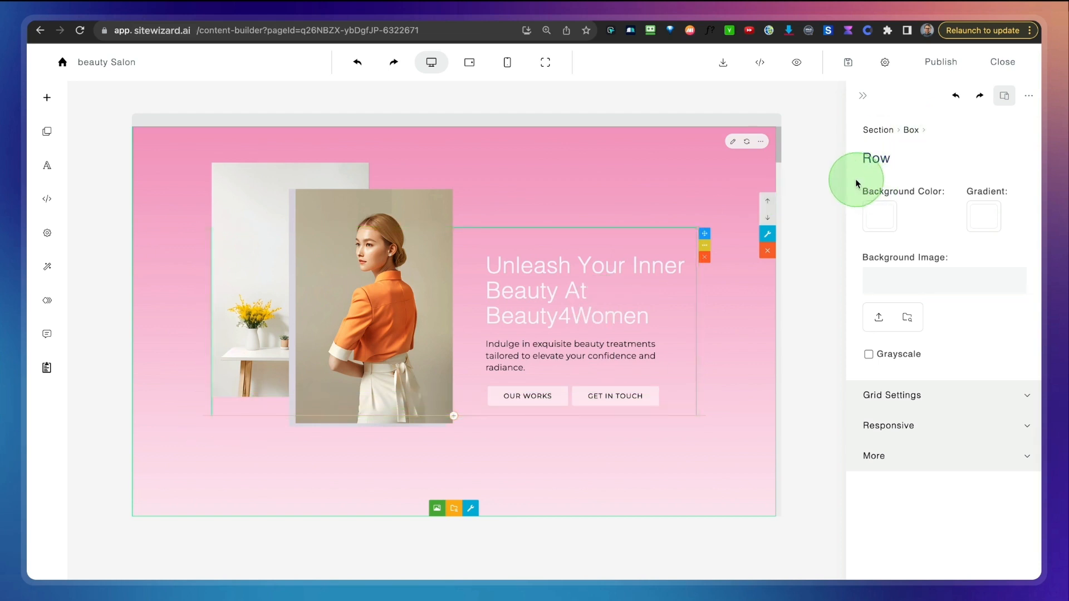
{"action": "left_click_drag", "start_coordinate": [855, 178], "coordinate": [1025, 245]}
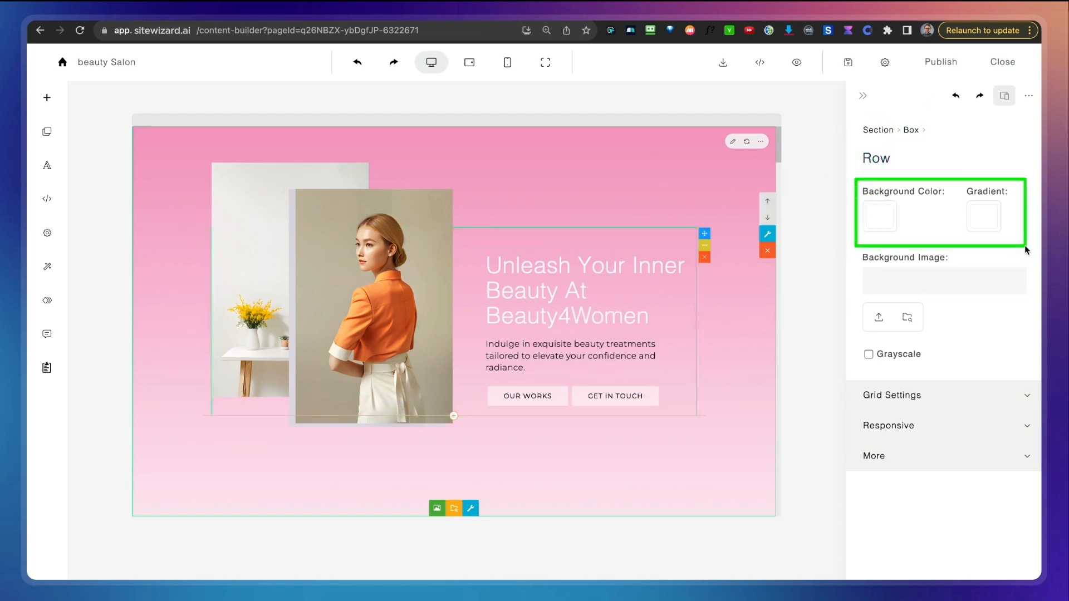
{"action": "left_click", "coordinate": [985, 218]}
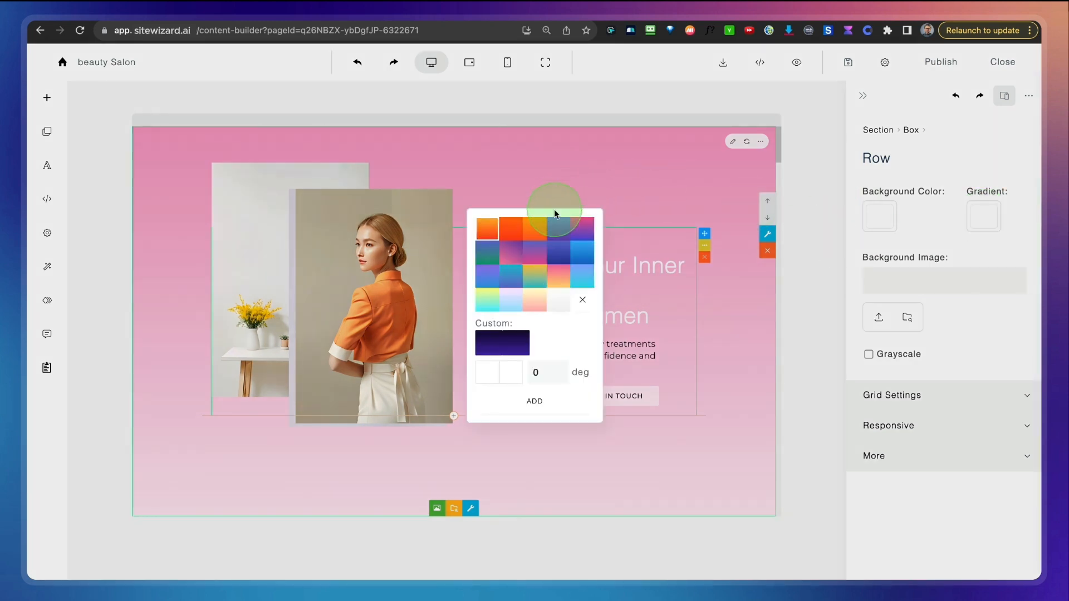
{"action": "left_click_drag", "start_coordinate": [560, 212], "coordinate": [827, 225]}
{"action": "left_click", "coordinate": [777, 266]}
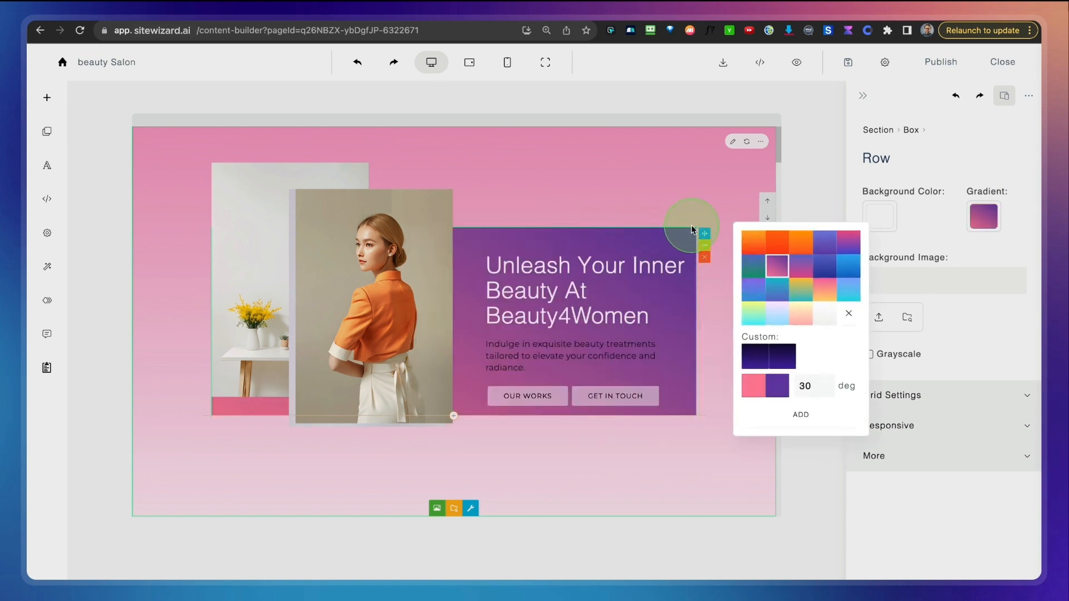
{"action": "mouse_move", "coordinate": [693, 229]}
{"action": "left_mouse_down"}
{"action": "mouse_move", "coordinate": [506, 334]}
{"action": "mouse_move", "coordinate": [208, 415]}
{"action": "left_mouse_up"}
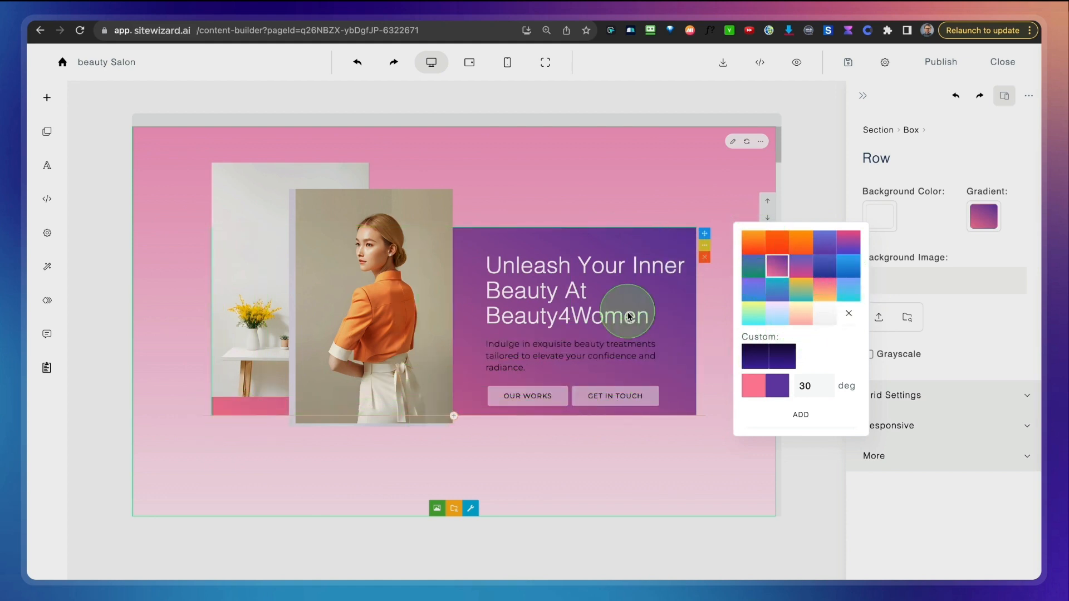
{"action": "left_click", "coordinate": [711, 177]}
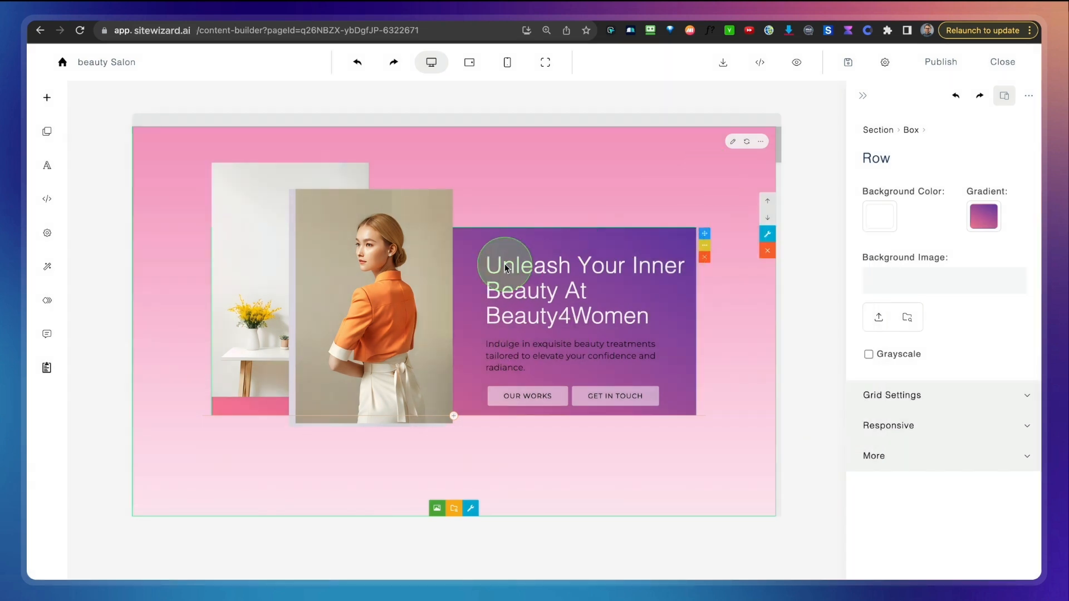
{"action": "mouse_move", "coordinate": [483, 249]}
{"action": "left_mouse_down"}
{"action": "mouse_move", "coordinate": [586, 374]}
{"action": "mouse_move", "coordinate": [663, 406]}
{"action": "left_mouse_up"}
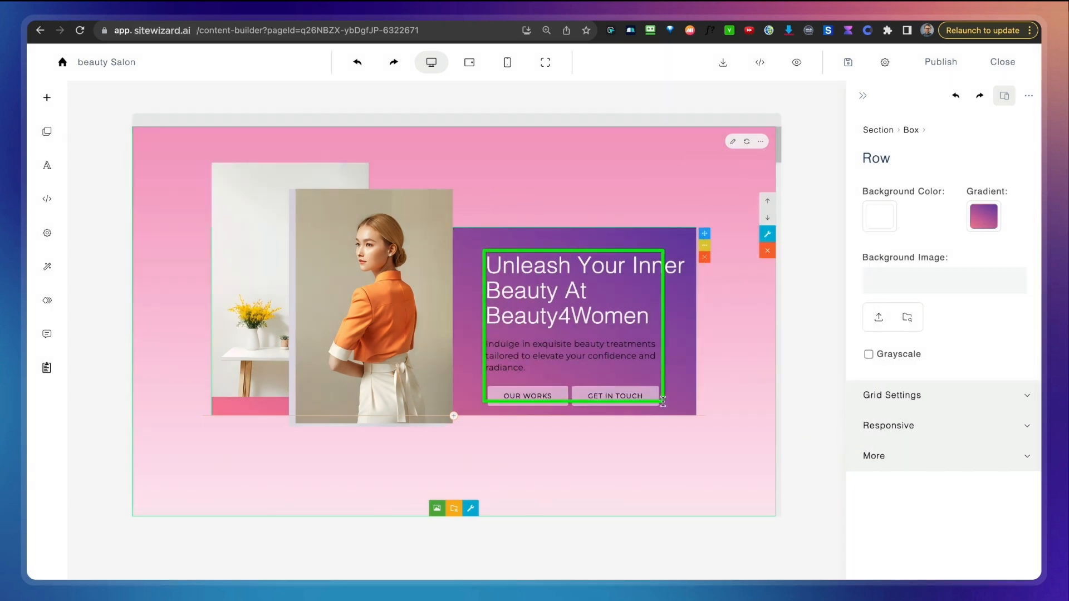
{"action": "left_click", "coordinate": [358, 63]}
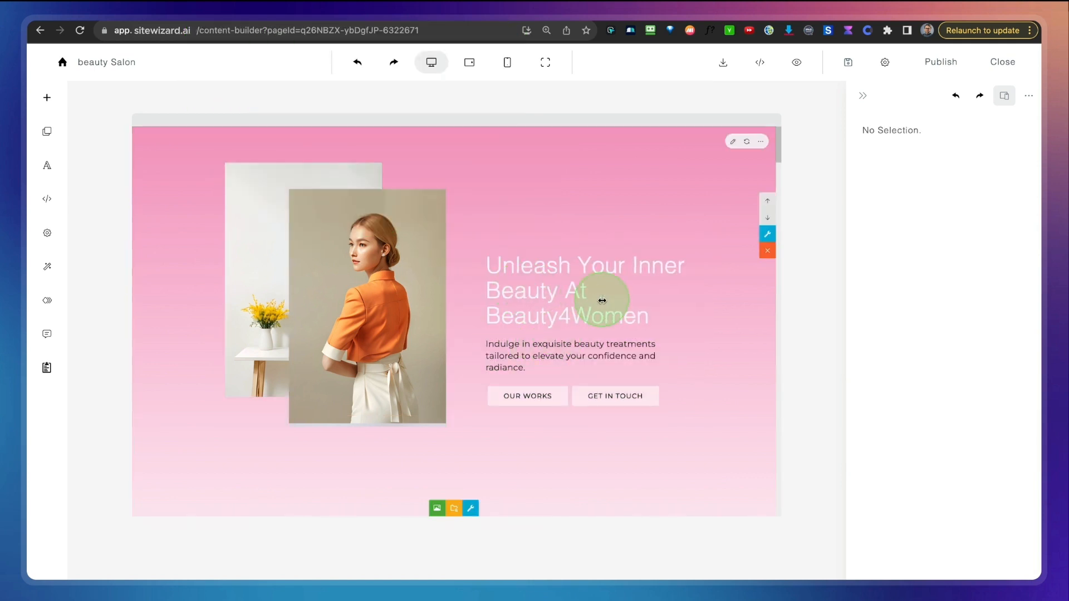
- Apply the pink-to-blue preset gradient at 0 degrees to the background of the column containing the heading and buttons
{"action": "left_click", "coordinate": [666, 331]}
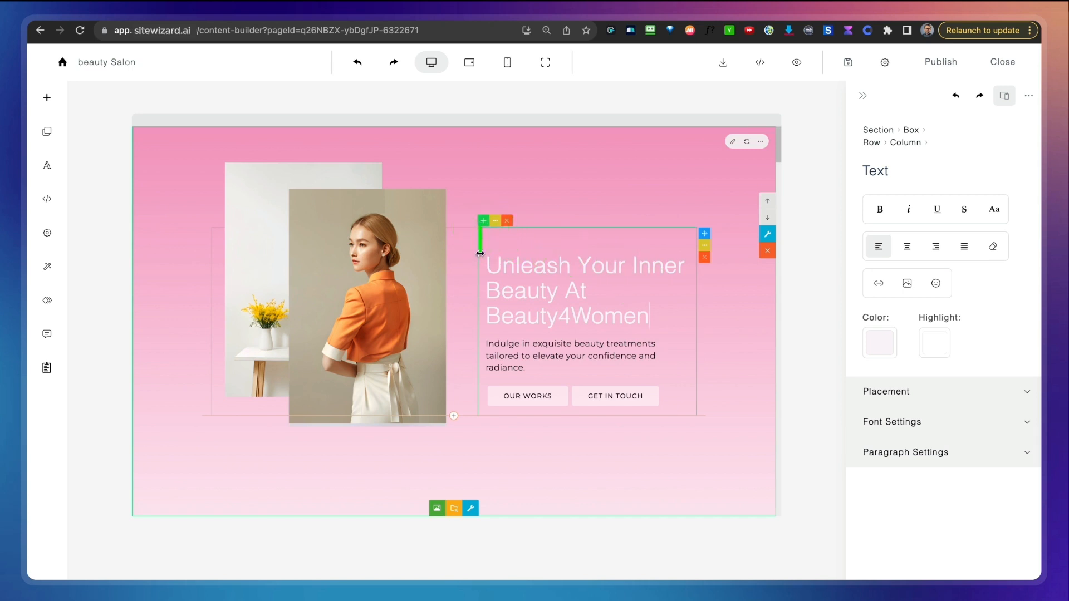
{"action": "mouse_move", "coordinate": [480, 253]}
{"action": "left_mouse_down"}
{"action": "mouse_move", "coordinate": [545, 322]}
{"action": "mouse_move", "coordinate": [696, 414]}
{"action": "left_mouse_up"}
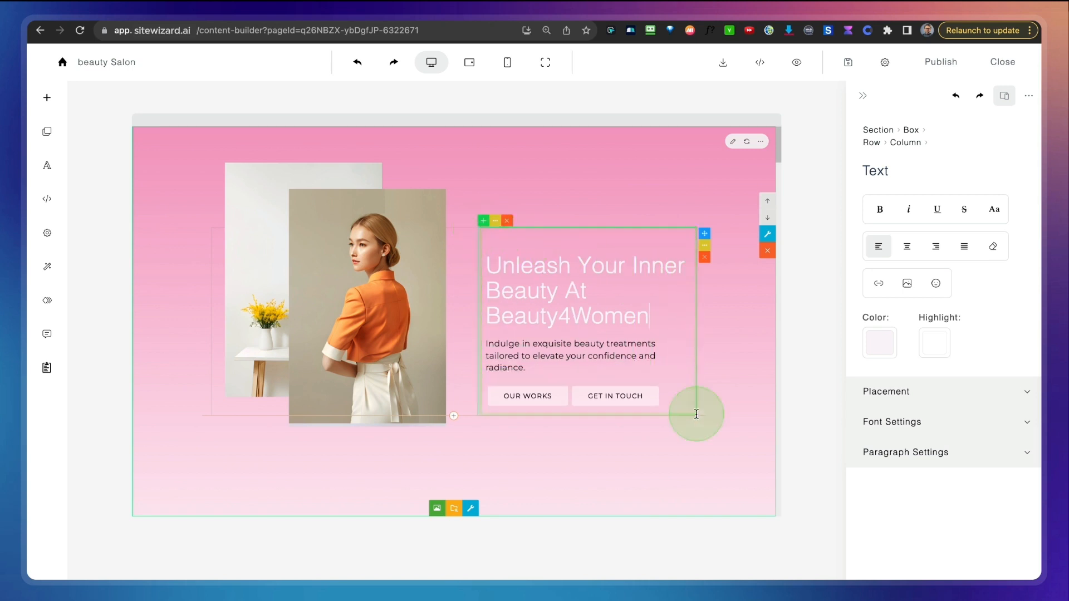
{"action": "left_click", "coordinate": [495, 222]}
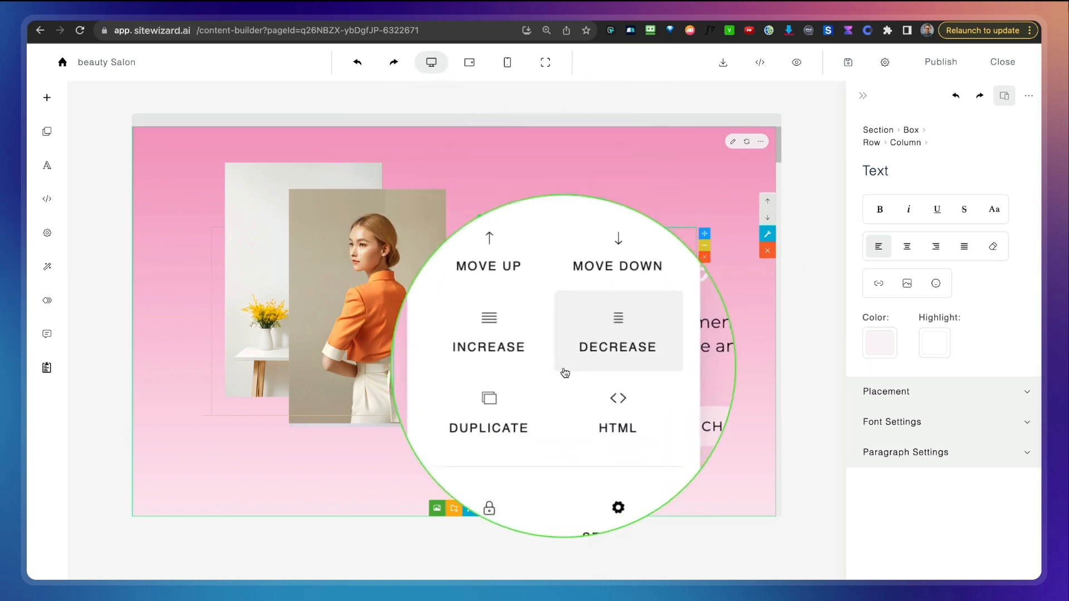
{"action": "left_click", "coordinate": [590, 443]}
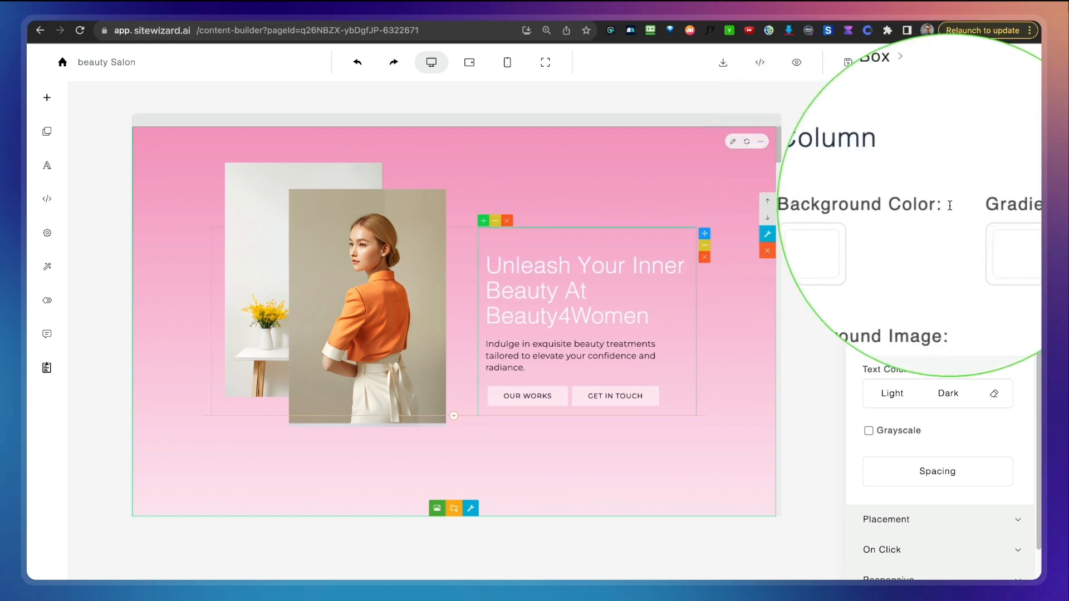
{"action": "left_click", "coordinate": [983, 228]}
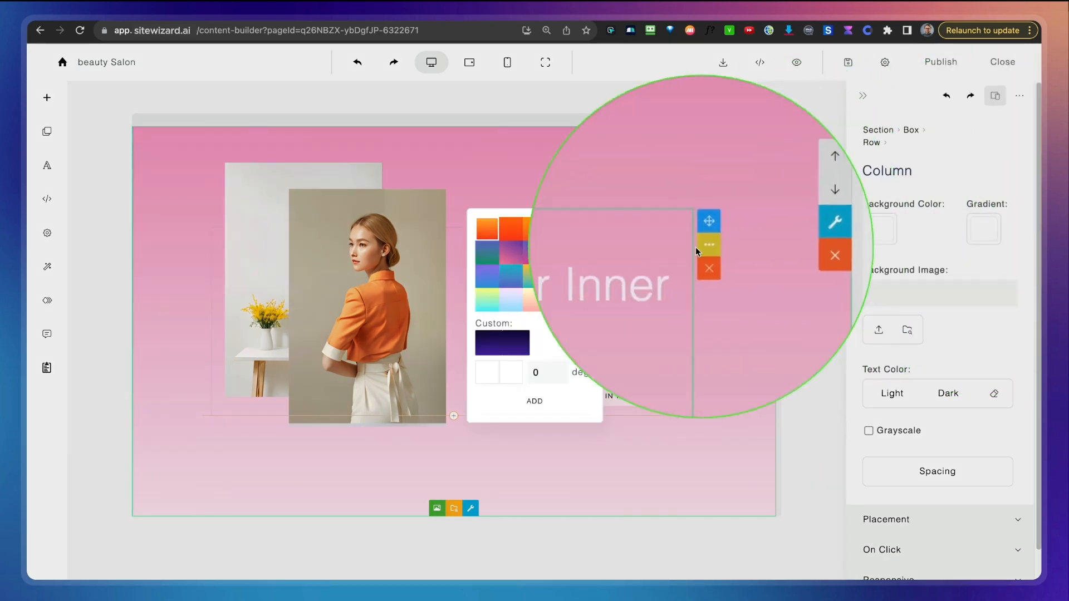
{"action": "left_click", "coordinate": [534, 301]}
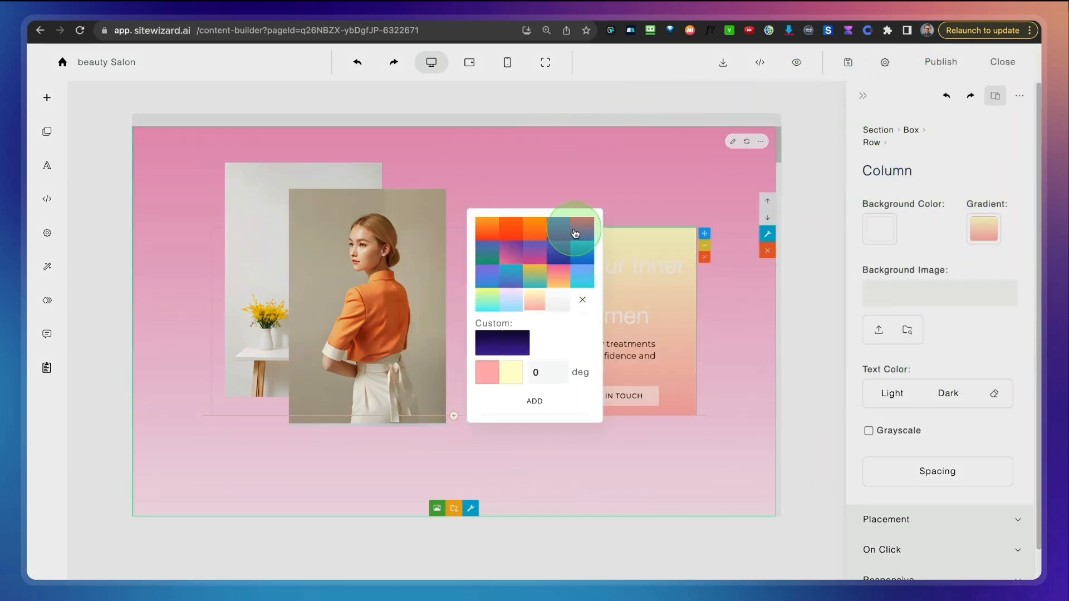
{"action": "left_click", "coordinate": [579, 232]}
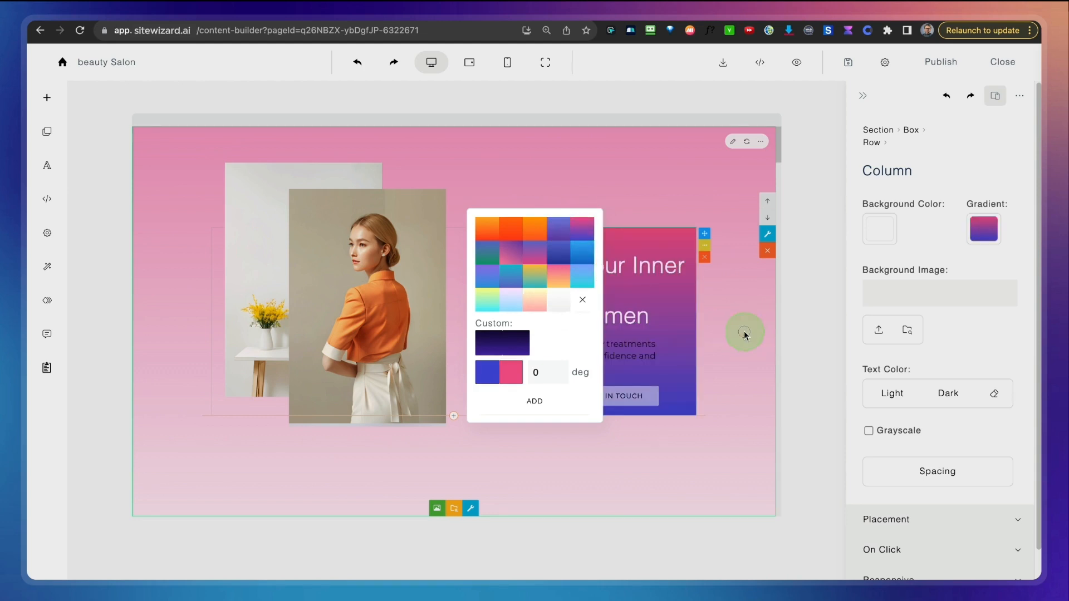
- Close the gradient picker for the column containing the heading and buttons
{"action": "left_click", "coordinate": [745, 368]}
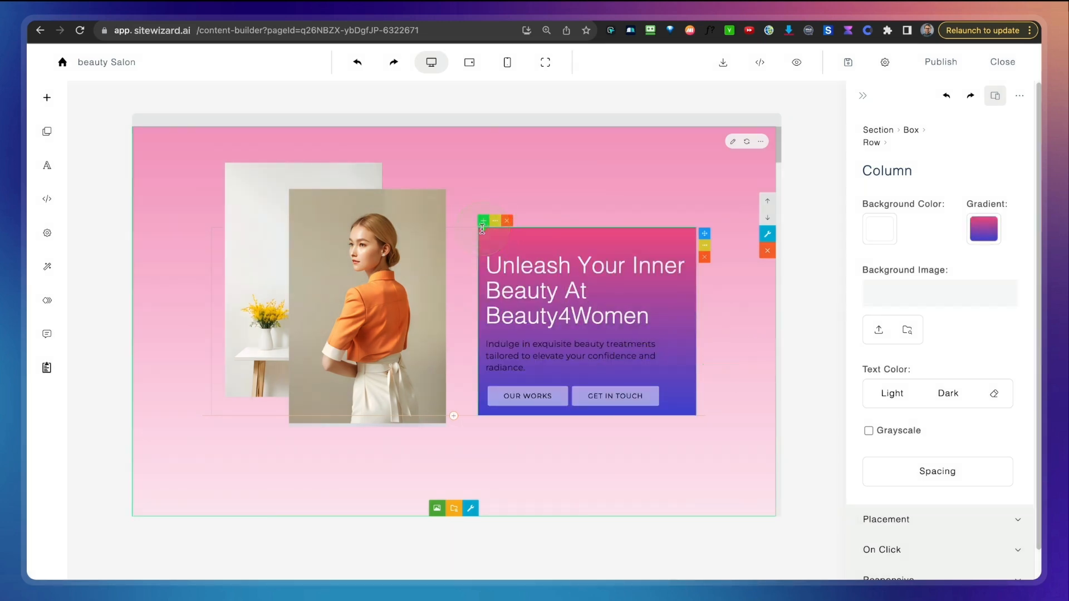
{"action": "left_click_drag", "start_coordinate": [482, 230], "coordinate": [696, 421]}
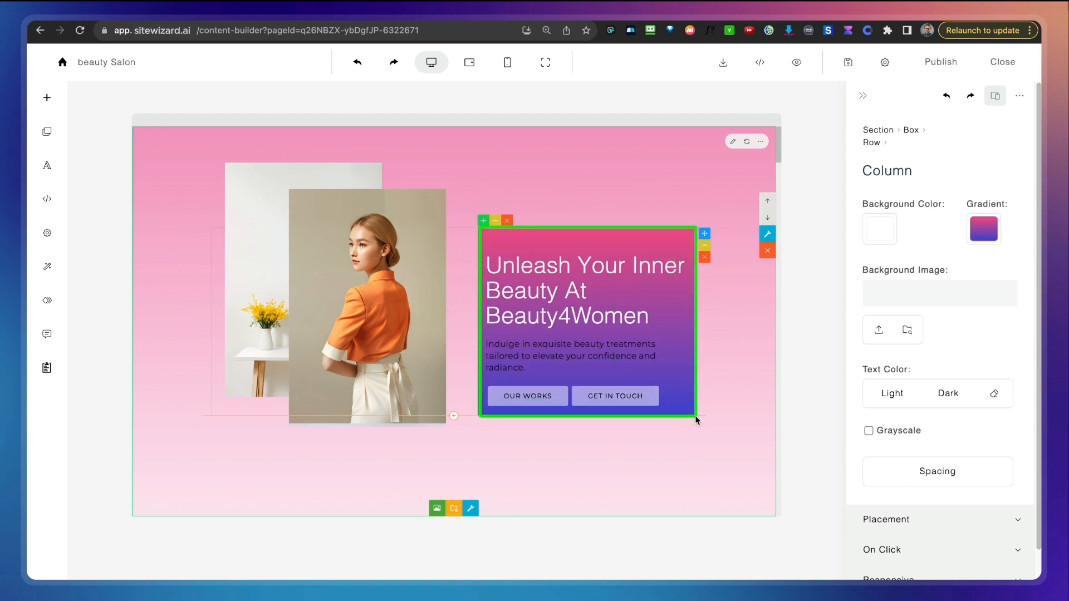
{"action": "left_click_drag", "start_coordinate": [696, 420], "coordinate": [714, 385]}
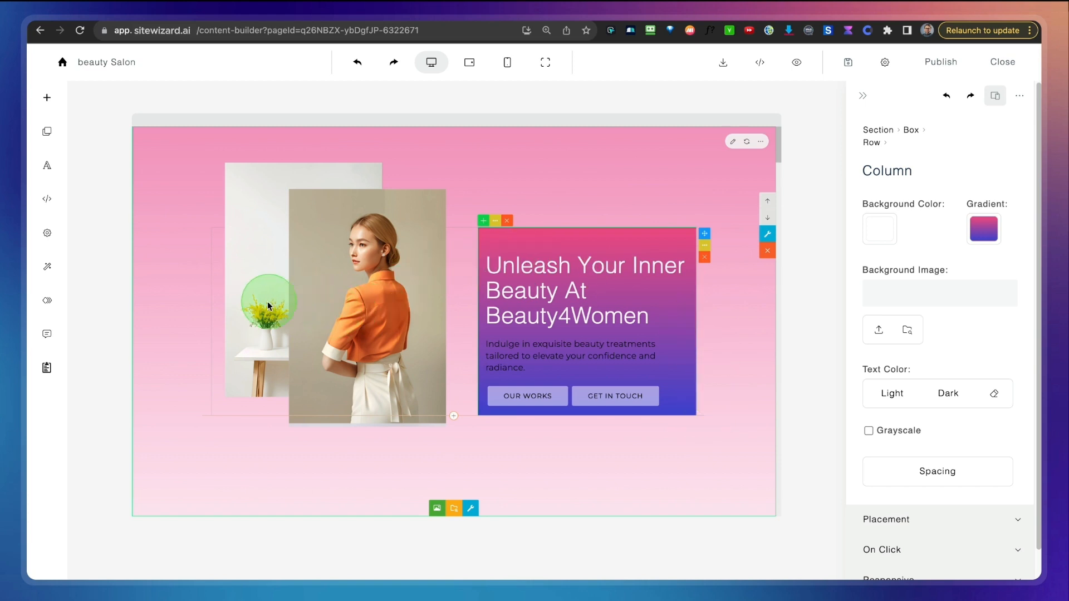
- Apply the blue-to-purple preset gradient to the background of the column behind the two pictures and close the gradient picker
{"action": "left_click", "coordinate": [222, 287]}
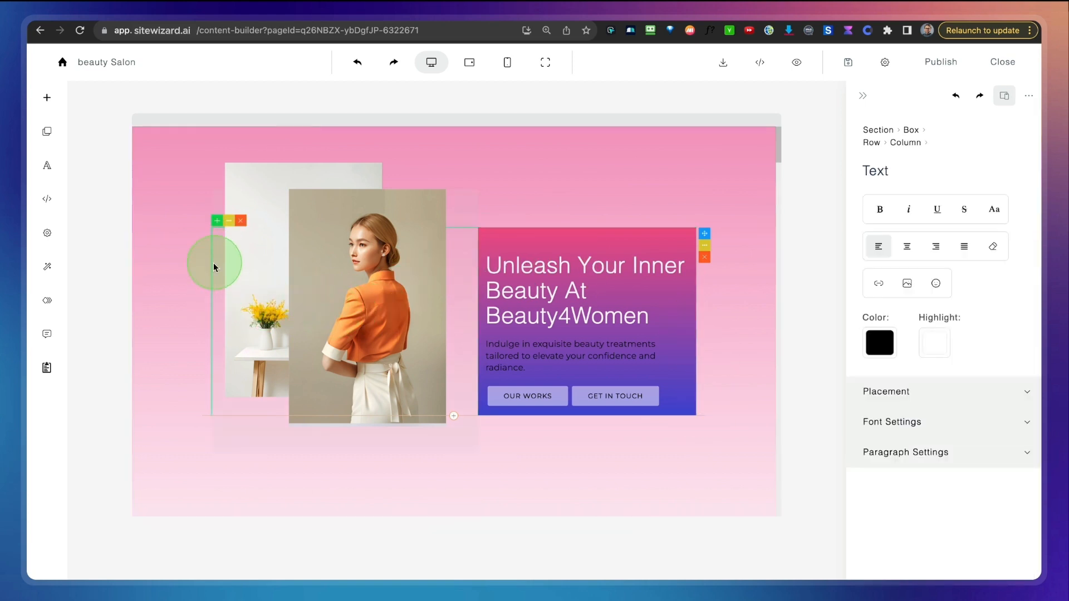
{"action": "left_click", "coordinate": [228, 222]}
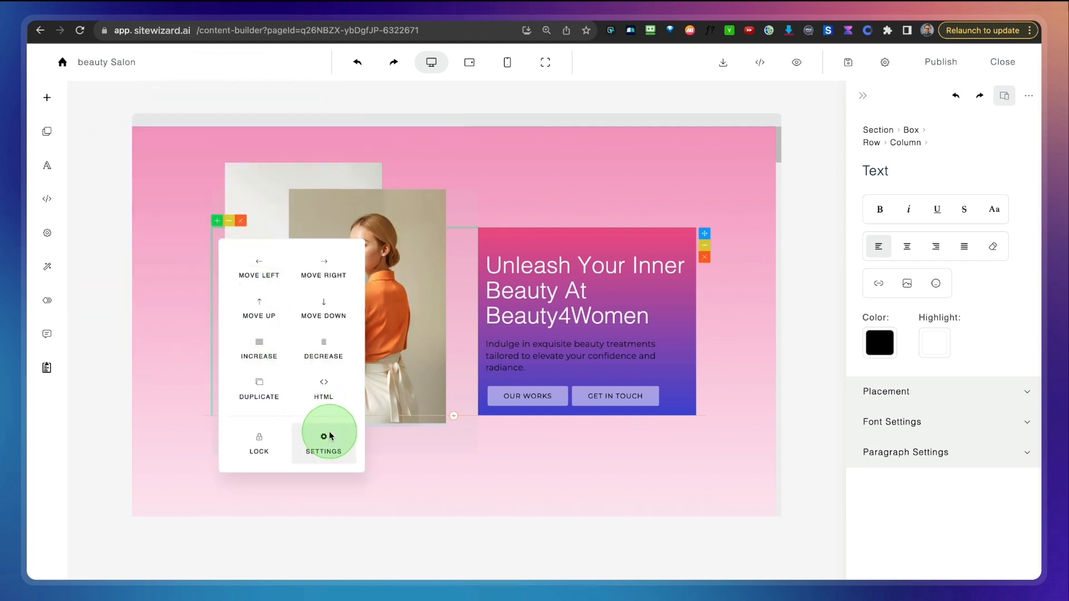
{"action": "left_click", "coordinate": [328, 436]}
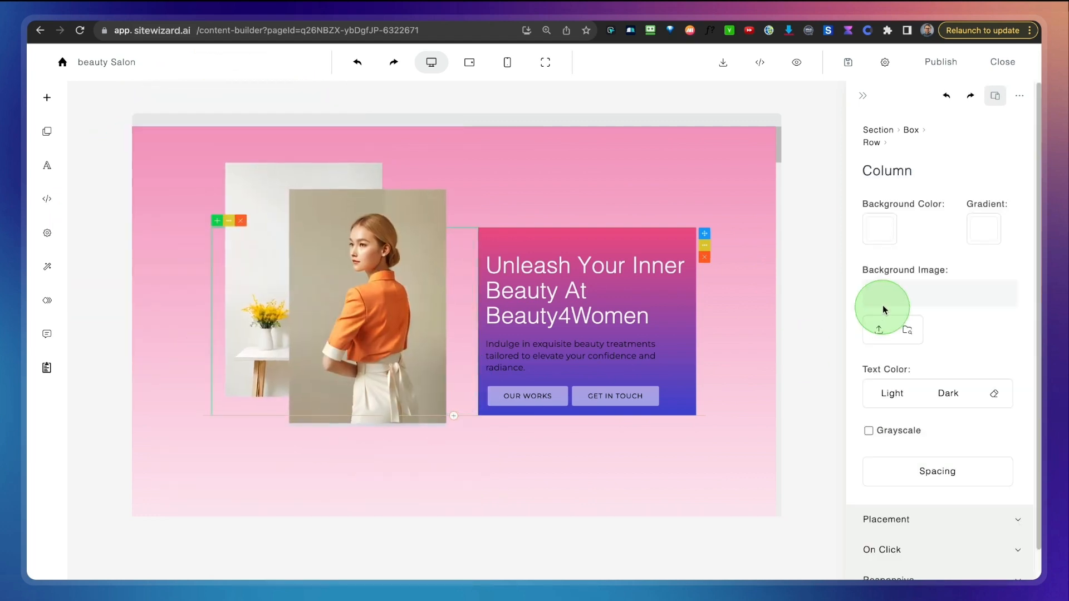
{"action": "left_click", "coordinate": [984, 230]}
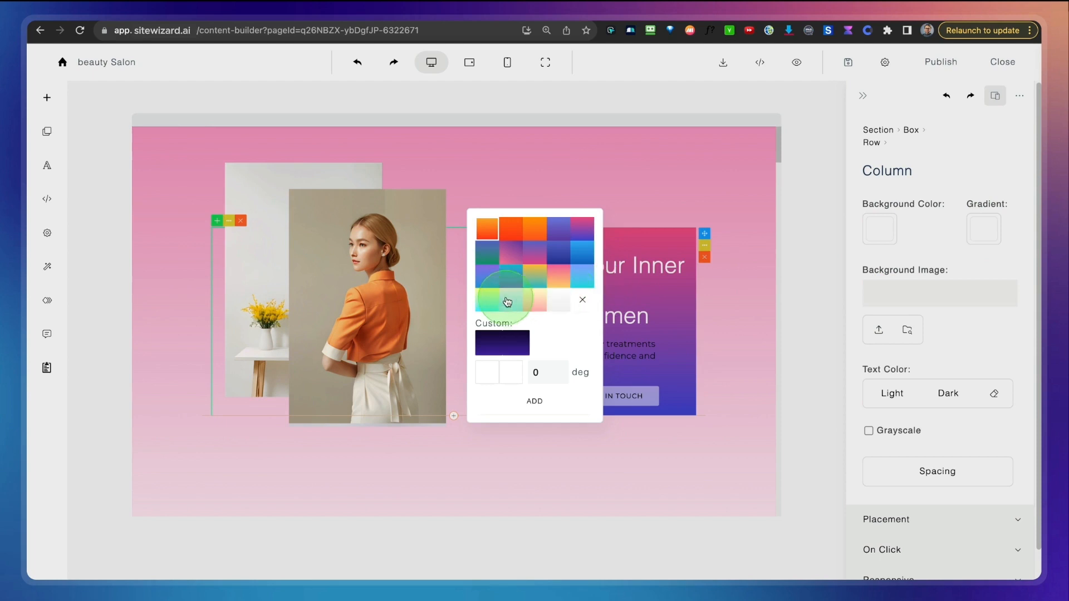
{"action": "left_click", "coordinate": [565, 233]}
{"action": "left_click", "coordinate": [563, 232]}
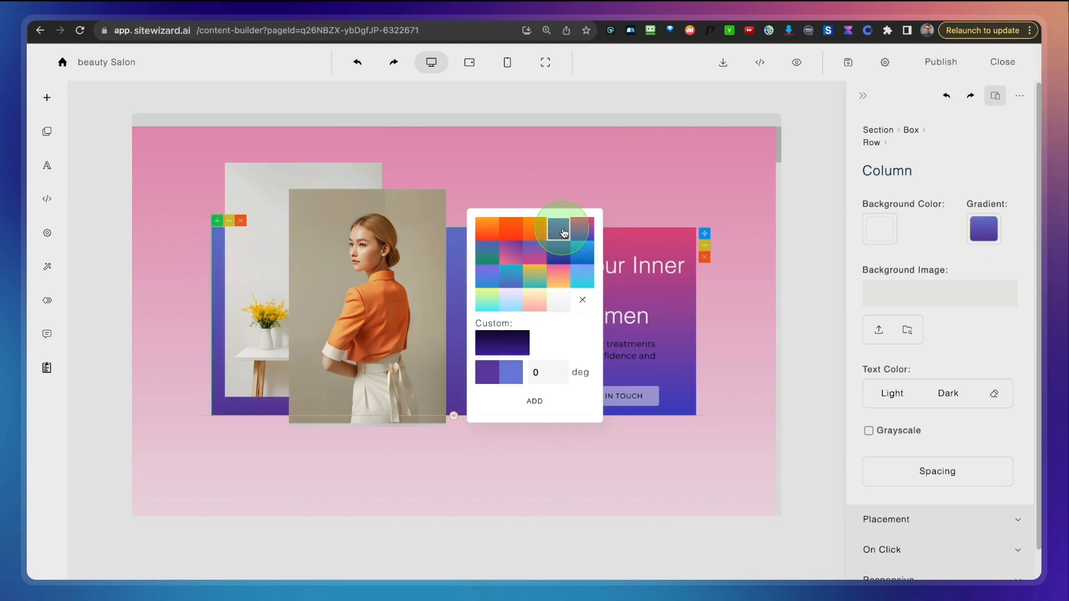
{"action": "left_click", "coordinate": [674, 201]}
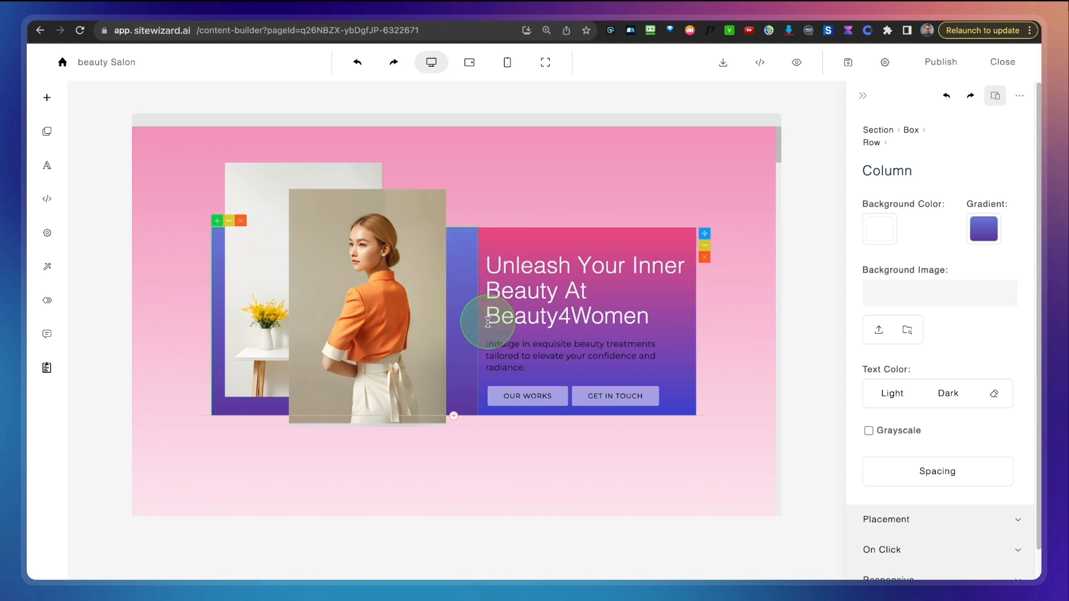
- Set the uploaded puppy photo as the background image of the box containing the "A forward thinking studio" heading
{"action": "scroll", "coordinate": [573, 340], "scroll_direction": "down", "scroll_amount": 10}
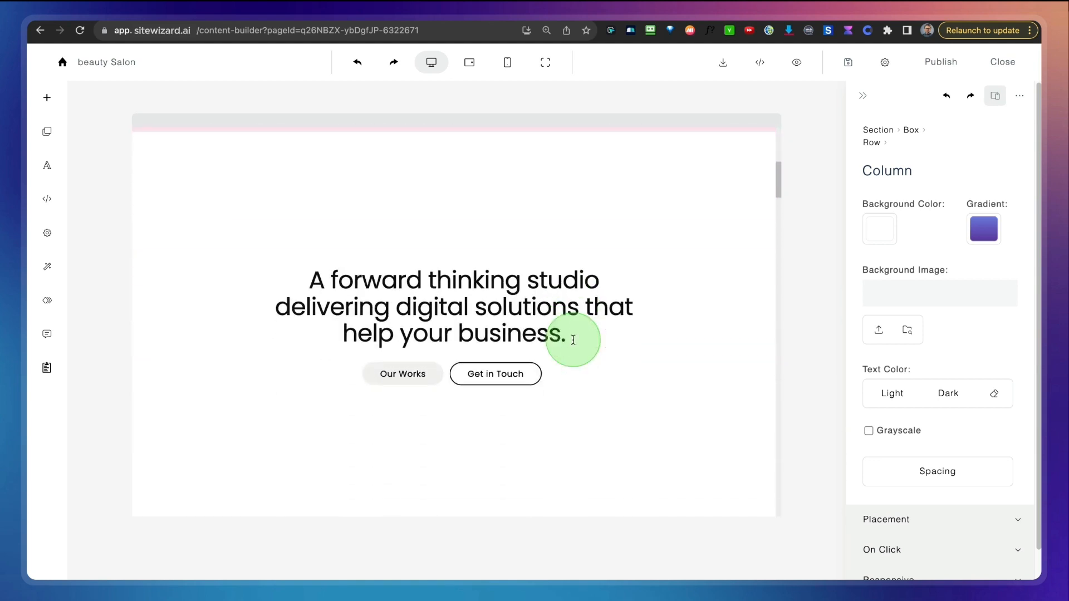
{"action": "scroll", "coordinate": [572, 339], "scroll_direction": "down", "scroll_amount": 10}
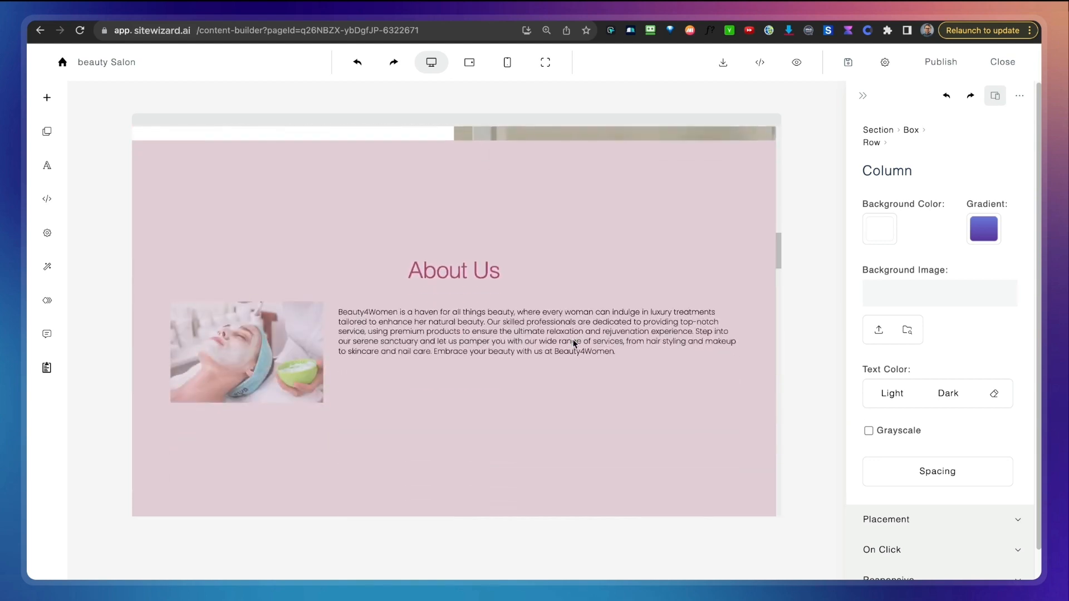
{"action": "scroll", "coordinate": [573, 340], "scroll_direction": "down", "scroll_amount": 8}
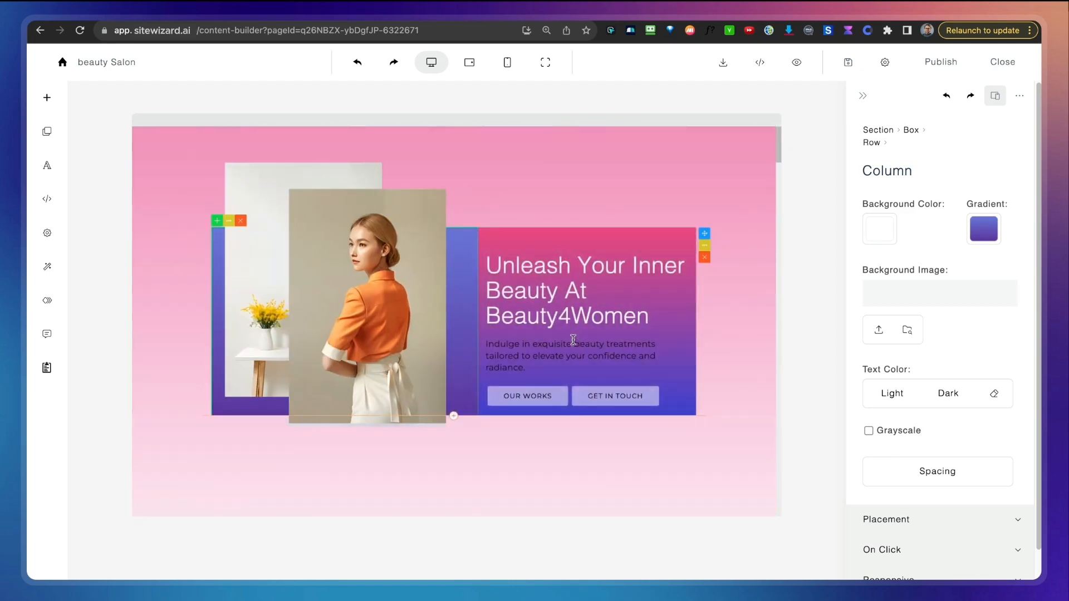
{"action": "scroll", "coordinate": [573, 340], "scroll_direction": "down", "scroll_amount": 5}
{"action": "scroll", "coordinate": [574, 340], "scroll_direction": "down", "scroll_amount": 1}
{"action": "left_click", "coordinate": [630, 386]}
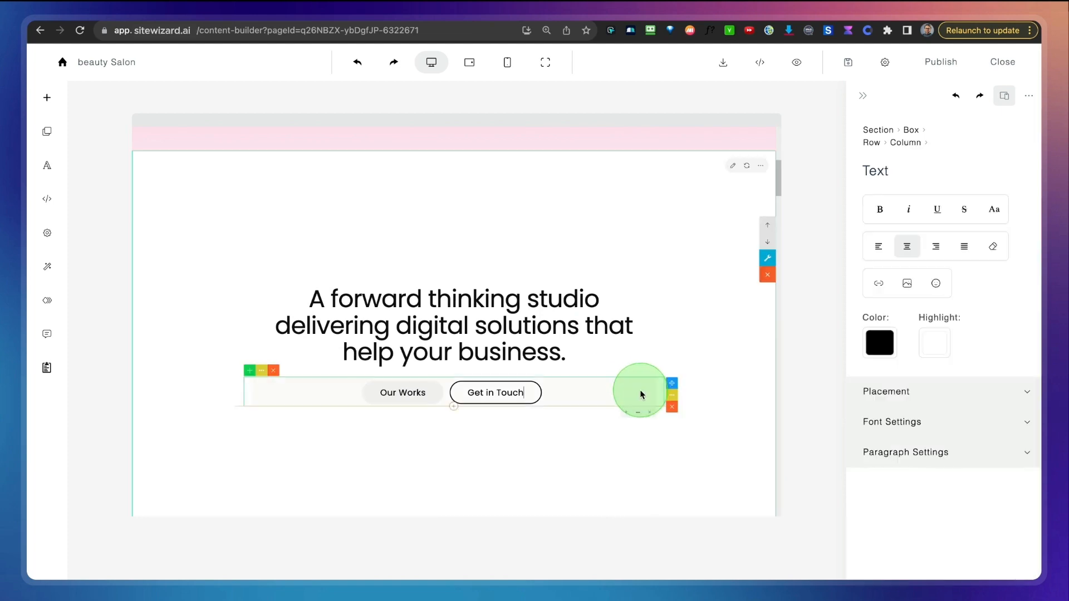
{"action": "left_click", "coordinate": [673, 452]}
{"action": "scroll", "coordinate": [673, 452], "scroll_direction": "down", "scroll_amount": 1}
{"action": "scroll", "coordinate": [673, 453], "scroll_direction": "up", "scroll_amount": 1}
{"action": "scroll", "coordinate": [673, 453], "scroll_direction": "right", "scroll_amount": 1}
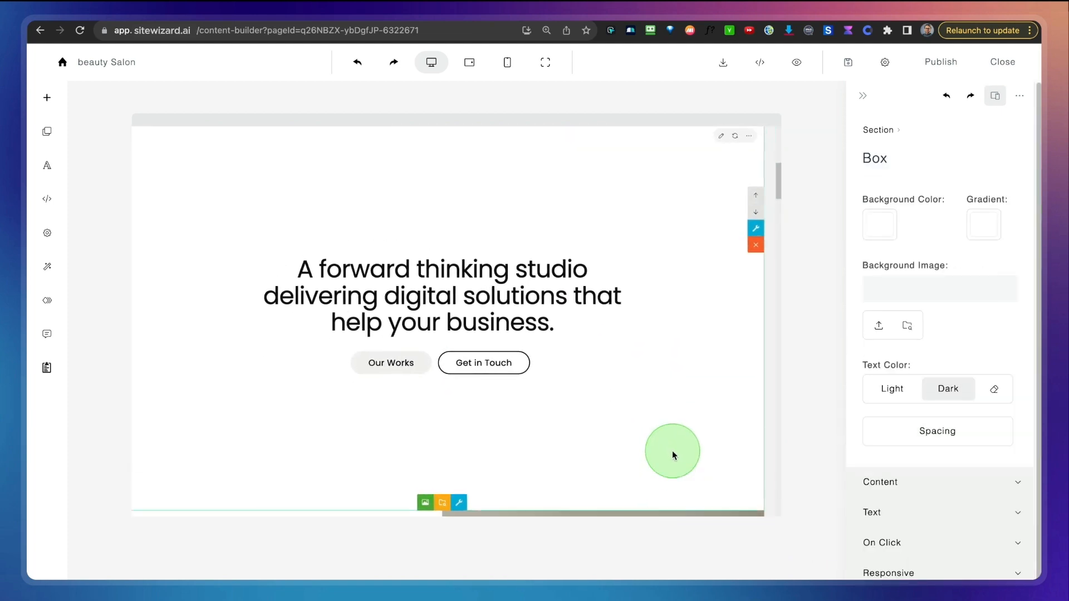
{"action": "left_click", "coordinate": [908, 326]}
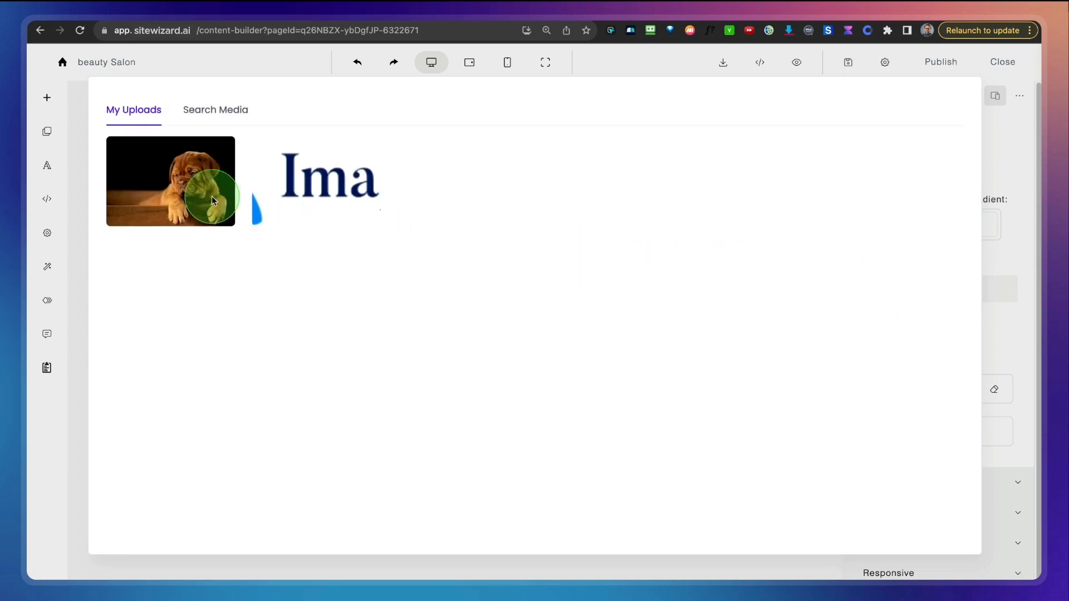
{"action": "left_click", "coordinate": [210, 200]}
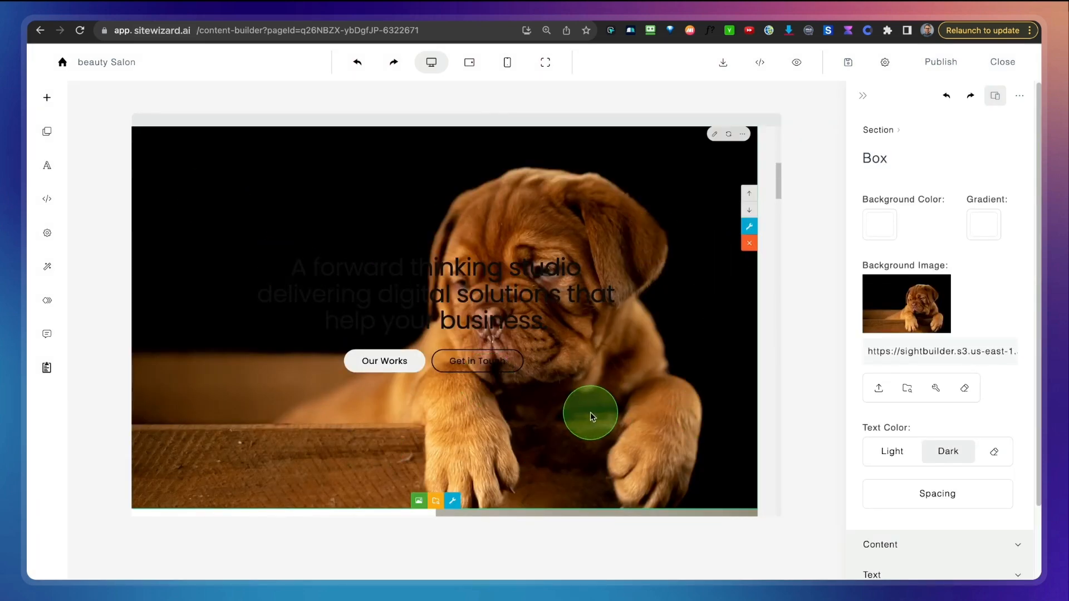
- Clear the puppy background image from the "A forward thinking studio" box
{"action": "scroll", "coordinate": [592, 415], "scroll_direction": "up", "scroll_amount": 3}
{"action": "scroll", "coordinate": [591, 415], "scroll_direction": "up", "scroll_amount": 4}
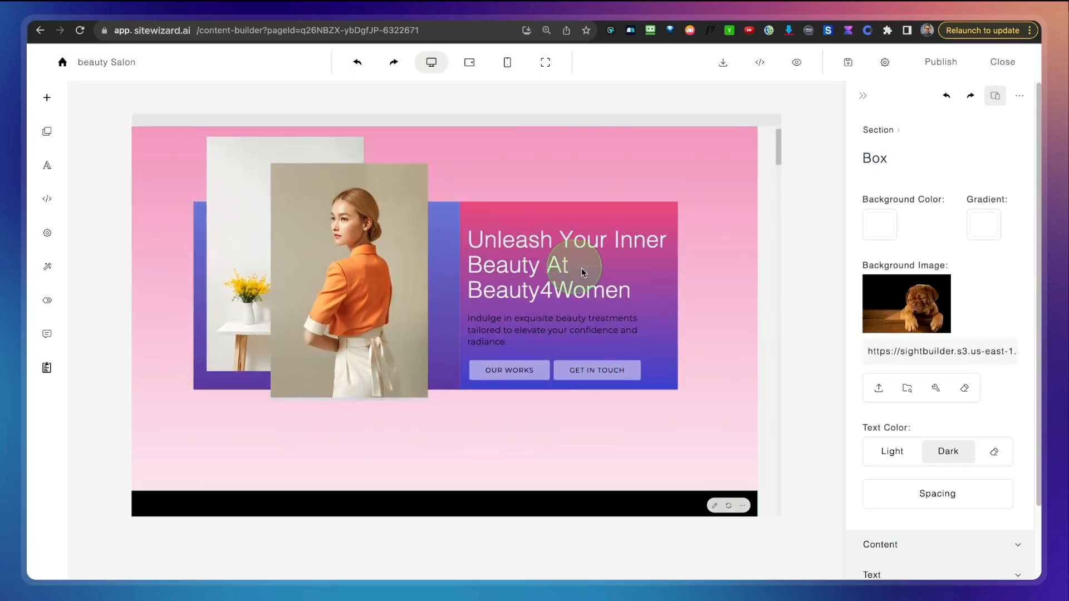
{"action": "scroll", "coordinate": [606, 275], "scroll_direction": "down", "scroll_amount": 2}
{"action": "scroll", "coordinate": [605, 276], "scroll_direction": "down", "scroll_amount": 5}
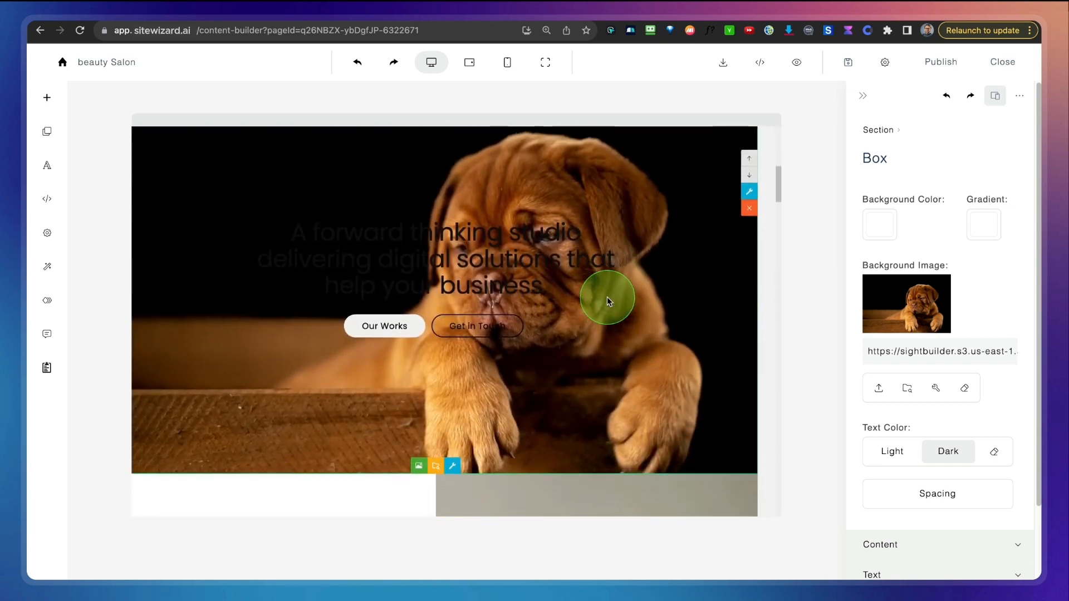
{"action": "left_click", "coordinate": [631, 406]}
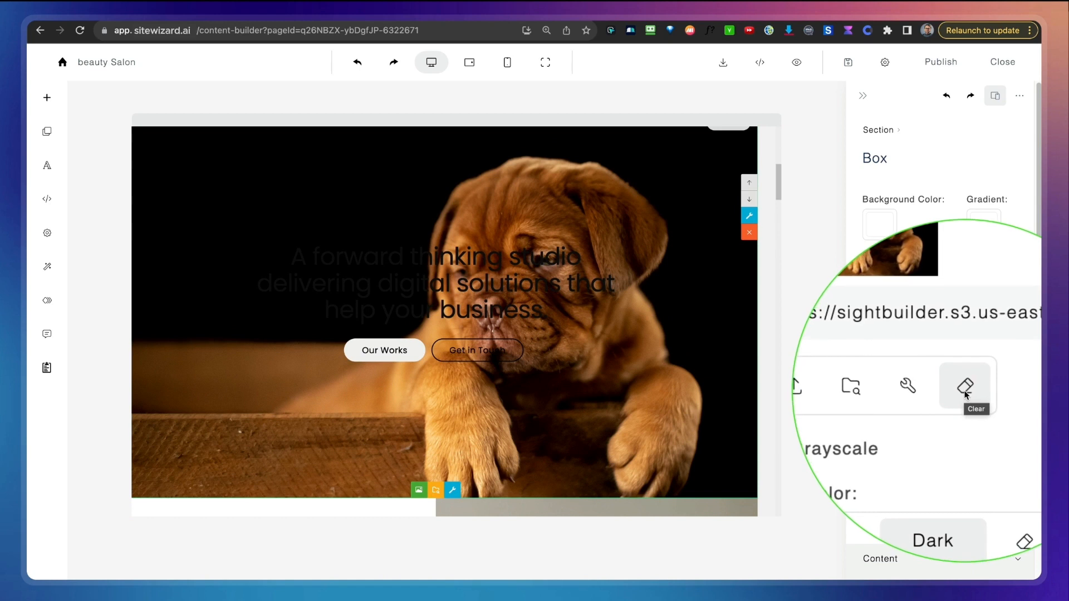
{"action": "left_click", "coordinate": [964, 328]}
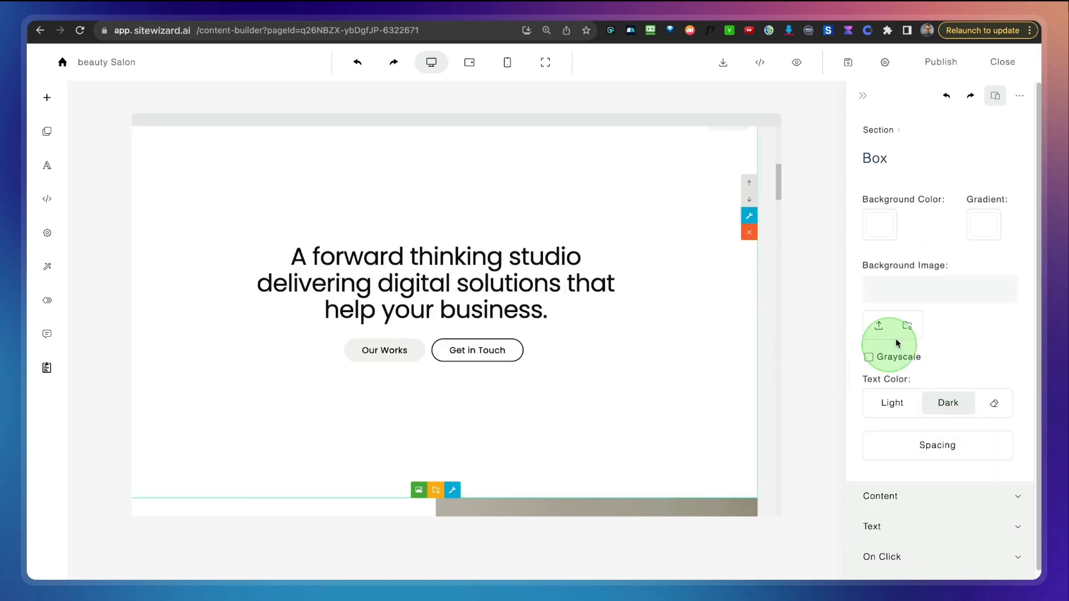
- Try the pale yellow-to-pink preset gradient as the background of the "A forward thinking studio" box, and undo it
{"action": "left_click", "coordinate": [978, 225]}
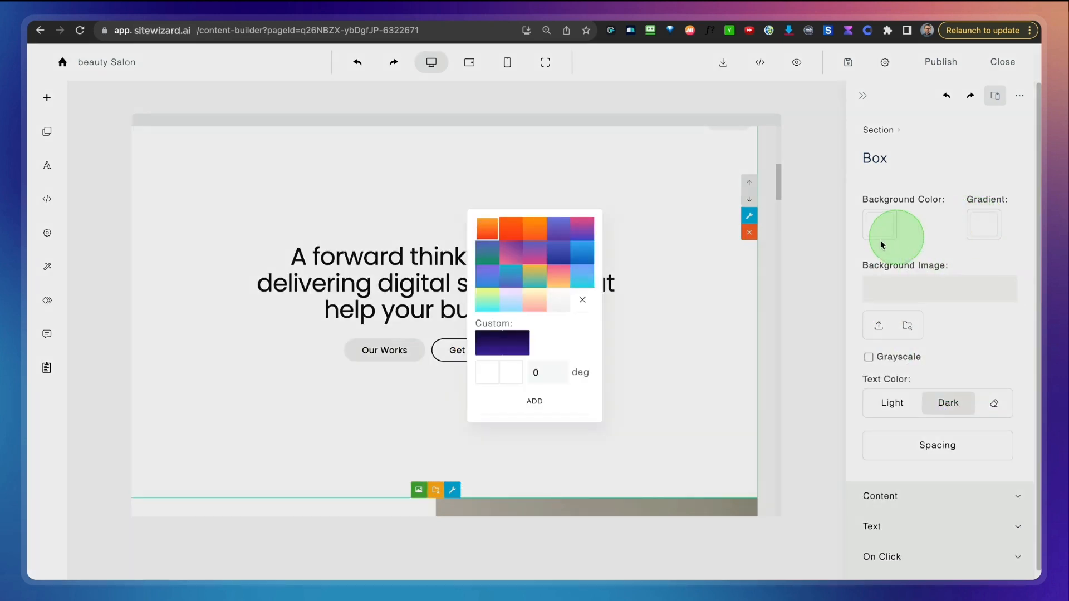
{"action": "left_click", "coordinate": [533, 303]}
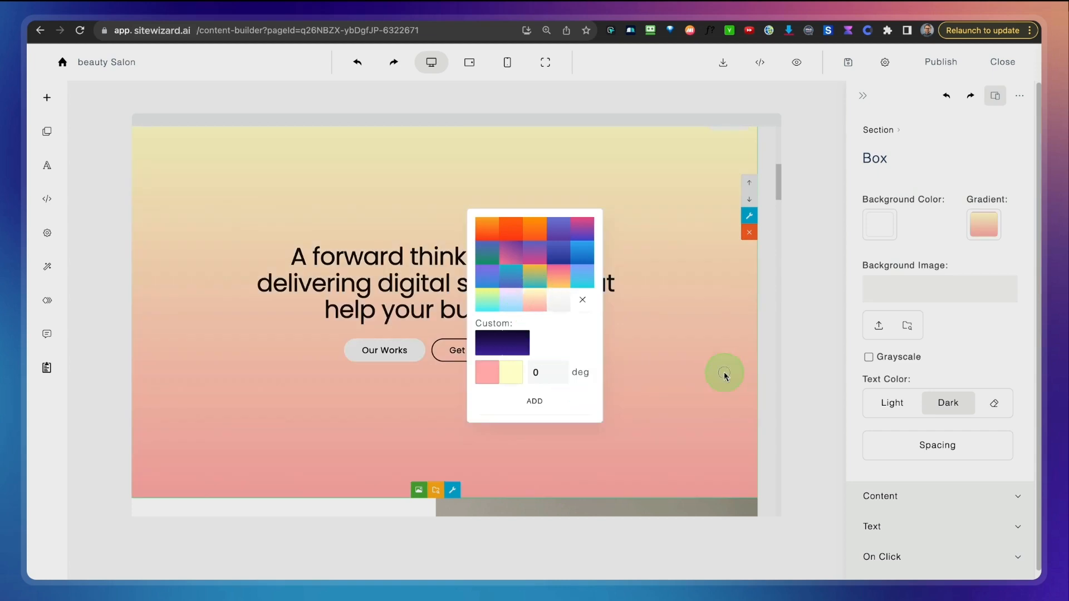
{"action": "left_click", "coordinate": [723, 374]}
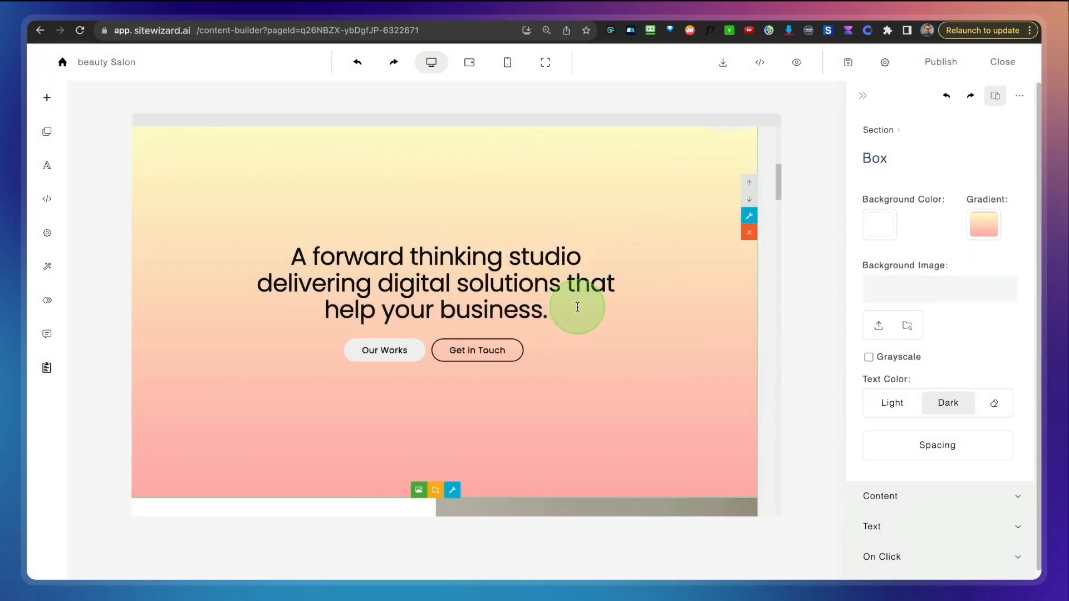
{"action": "left_click", "coordinate": [573, 334]}
{"action": "left_click", "coordinate": [596, 306]}
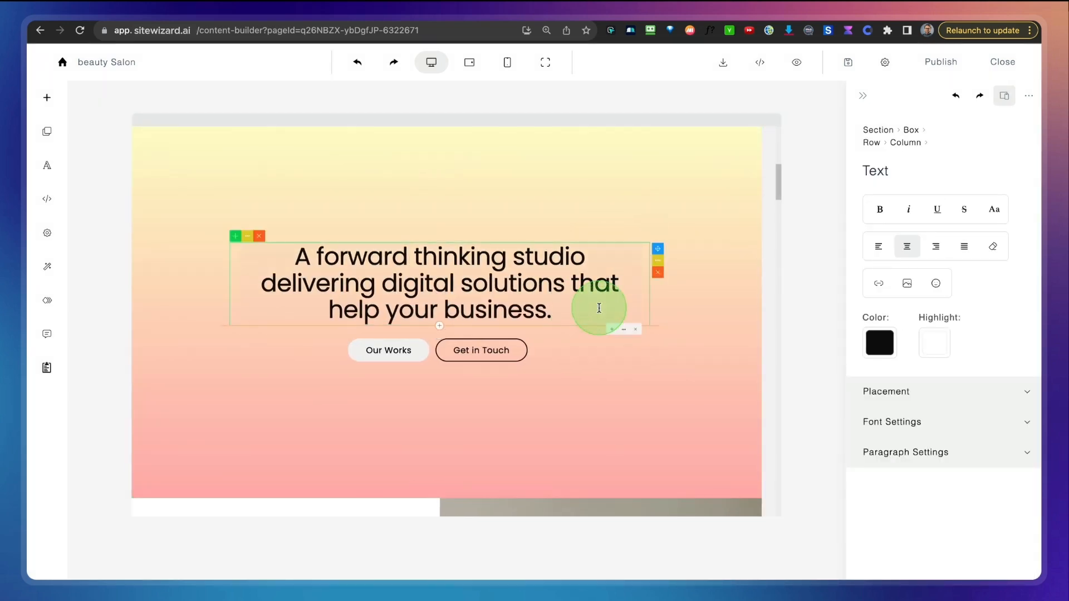
{"action": "left_click", "coordinate": [357, 61]}
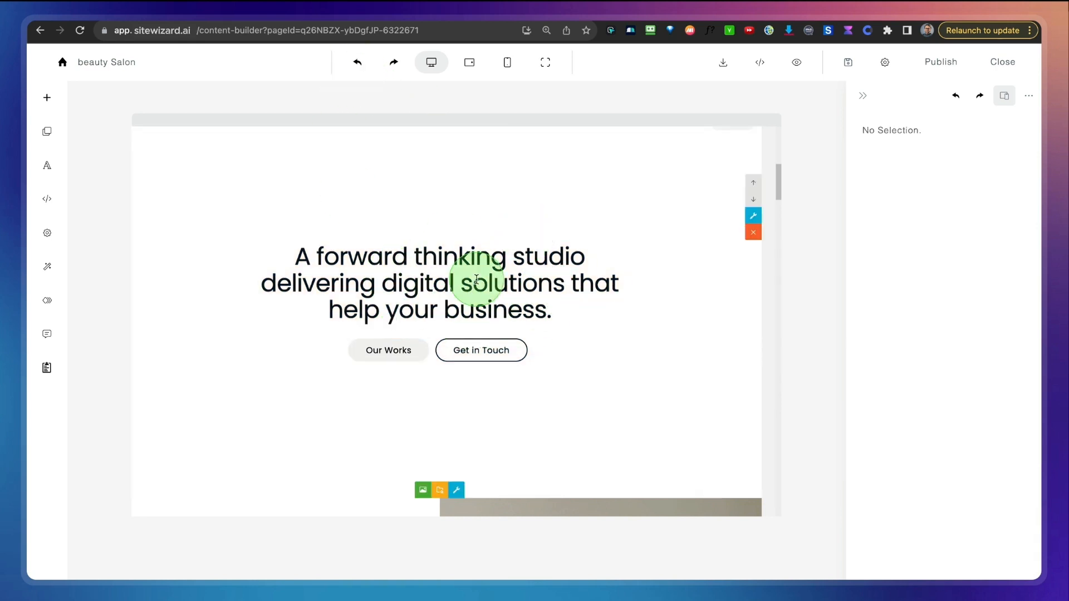
- Open the settings of the row containing the "A forward thinking studio" heading
{"action": "left_click", "coordinate": [438, 276]}
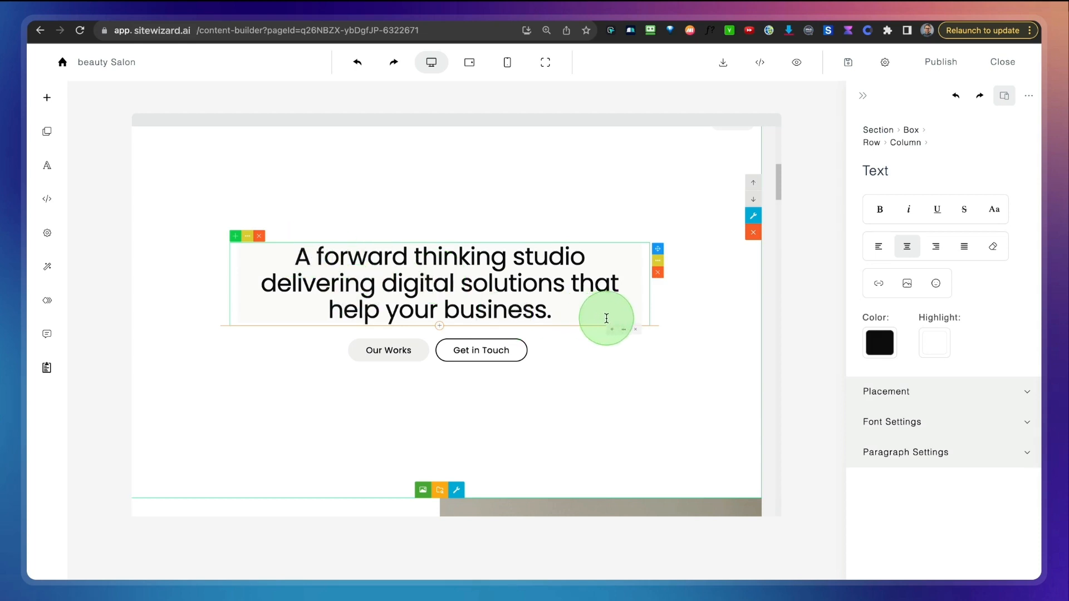
{"action": "left_click", "coordinate": [659, 265]}
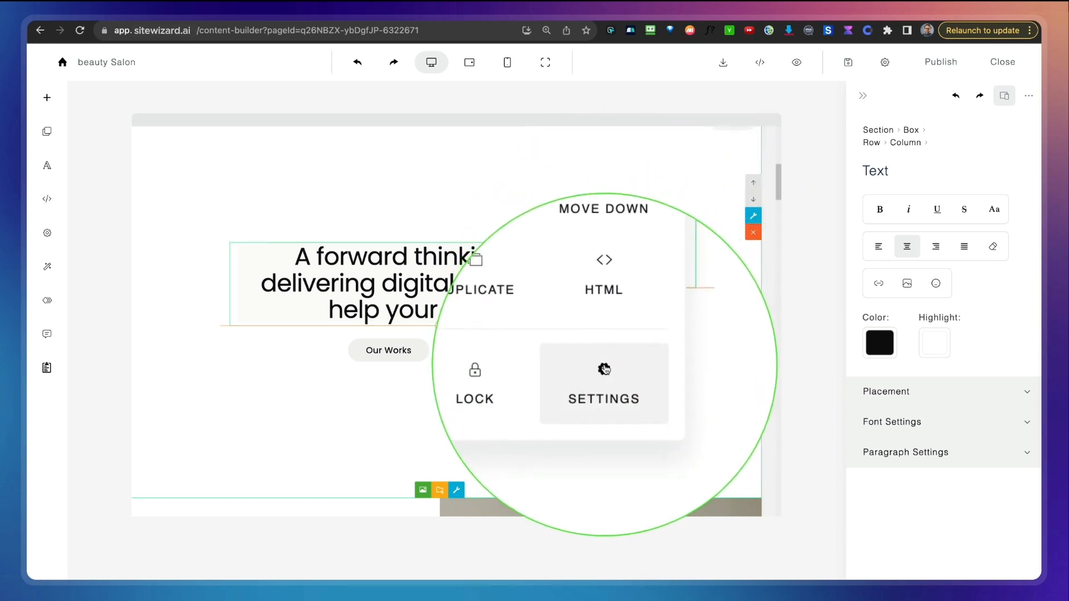
{"action": "left_click", "coordinate": [604, 369]}
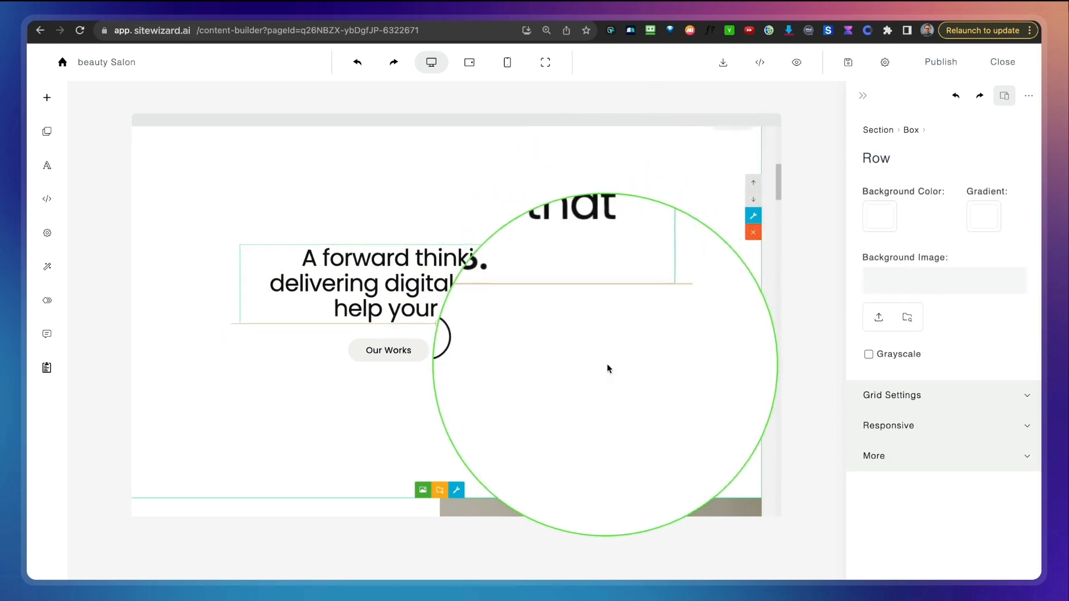
- Try the pale yellow-to-pink preset gradient as the heading row's background, and clear it
{"action": "left_click", "coordinate": [983, 216]}
{"action": "left_click", "coordinate": [538, 307]}
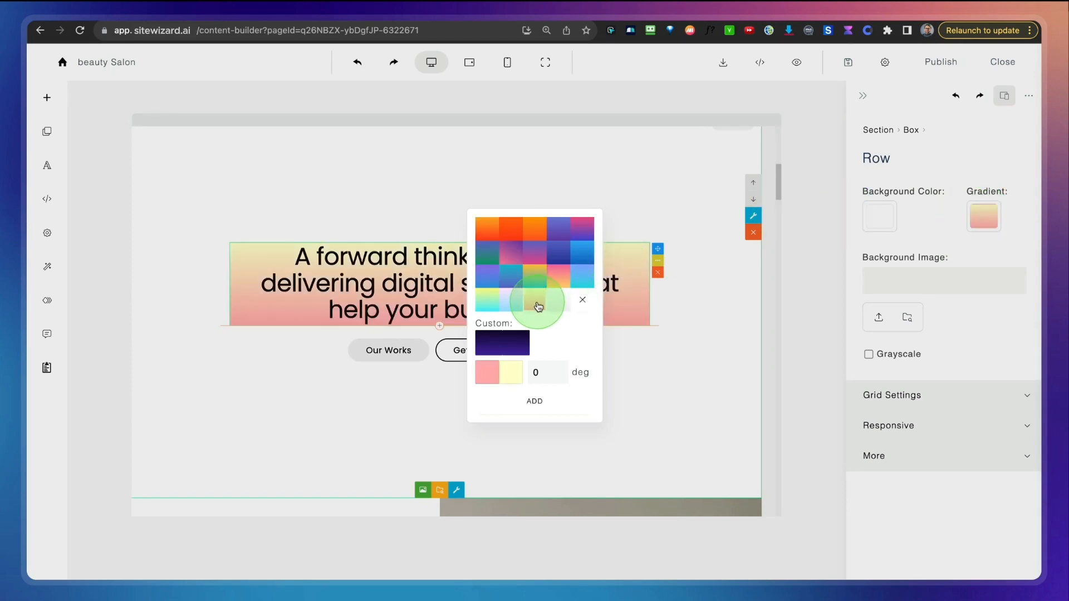
{"action": "left_click", "coordinate": [581, 302]}
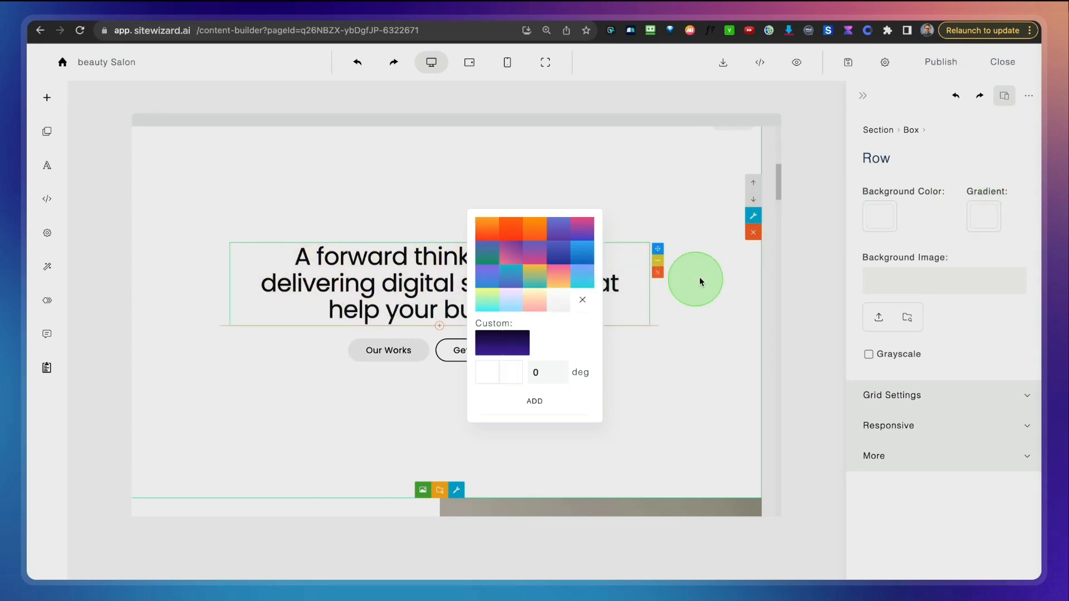
{"action": "left_click", "coordinate": [625, 256]}
- Set the background colour of the "A forward thinking studio" heading row to light pink, rgb(250,215,230)
{"action": "left_click", "coordinate": [877, 216]}
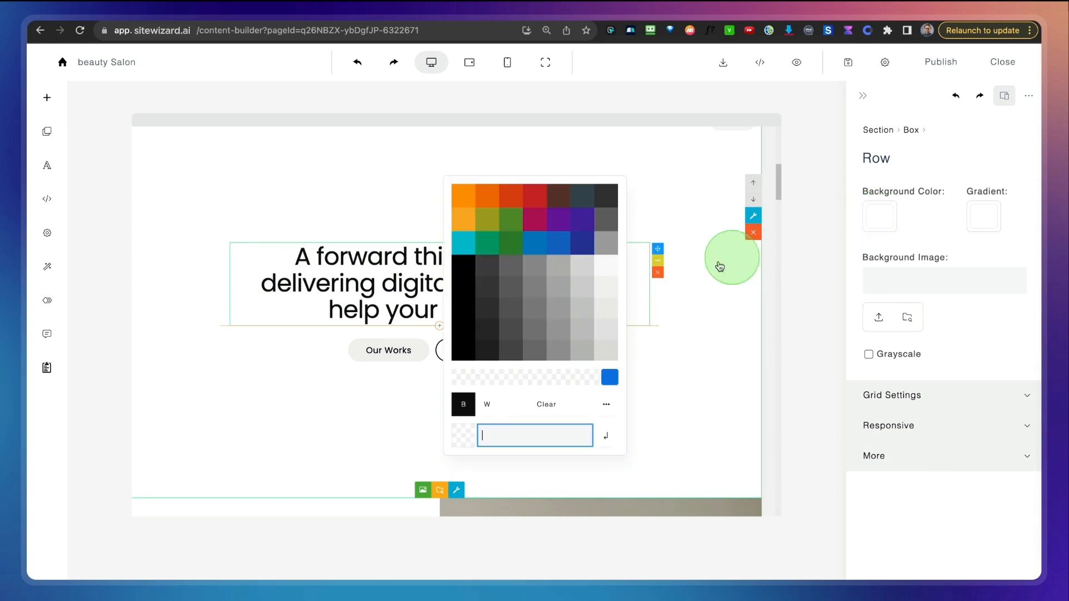
{"action": "left_click", "coordinate": [535, 221]}
{"action": "left_click", "coordinate": [609, 309]}
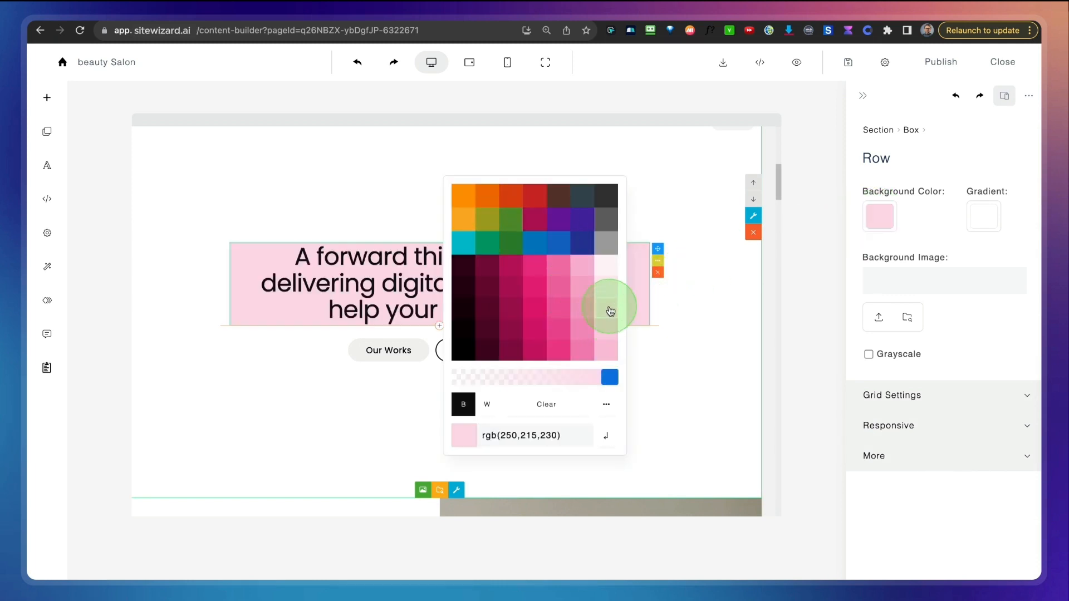
{"action": "left_click", "coordinate": [731, 338]}
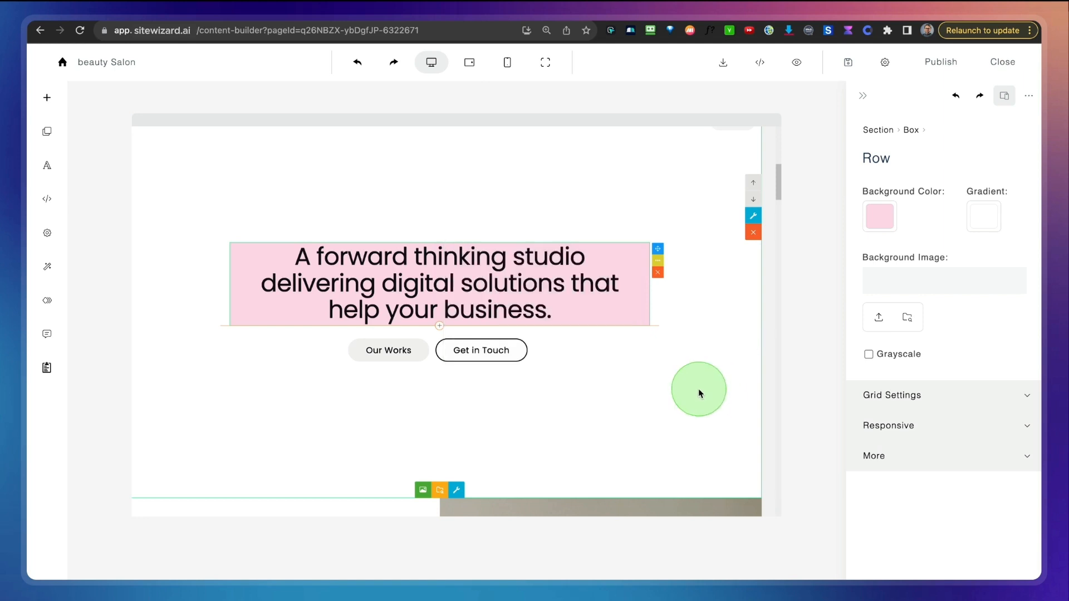
{"action": "left_click", "coordinate": [534, 281]}
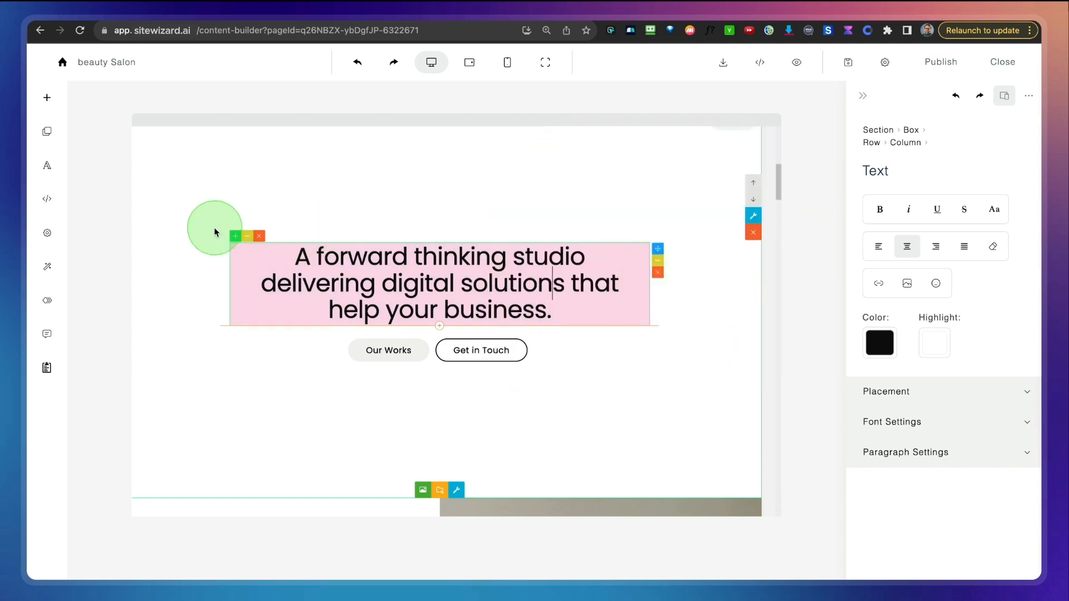
{"action": "left_click", "coordinate": [592, 300]}
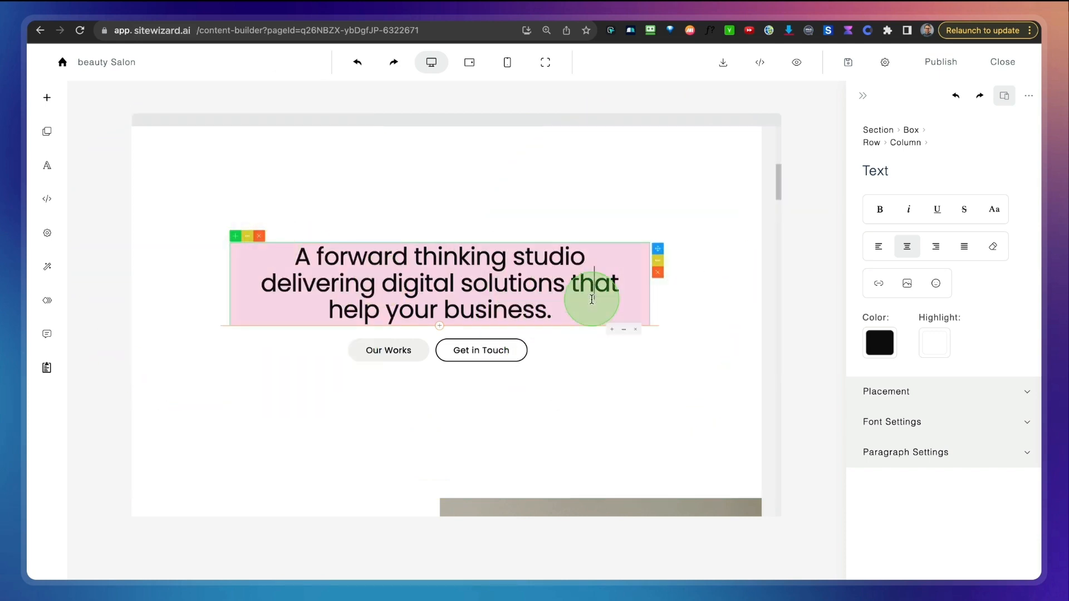
- Open the spacing settings of the "A forward thinking studio" heading element
{"action": "left_click", "coordinate": [625, 334]}
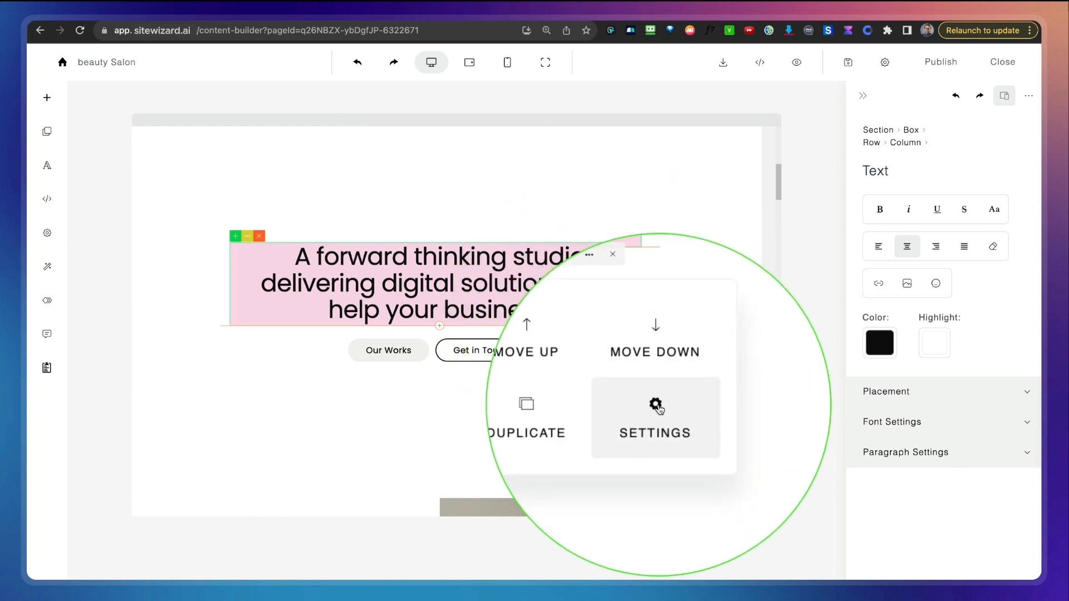
{"action": "left_click", "coordinate": [657, 412]}
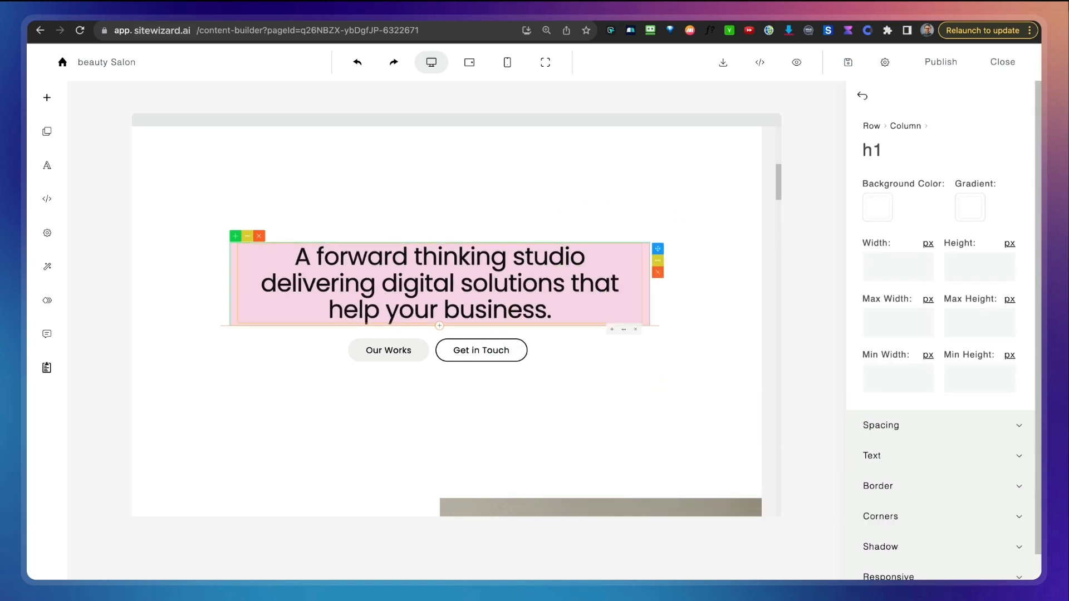
{"action": "left_click", "coordinate": [967, 508]}
{"action": "left_click", "coordinate": [891, 392]}
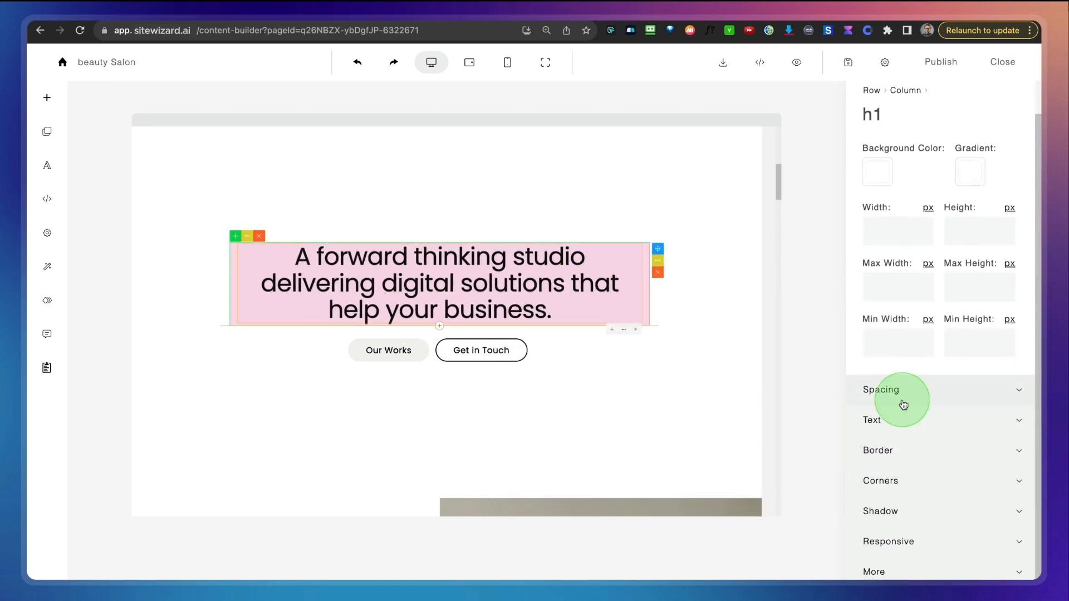
{"action": "scroll", "coordinate": [920, 453], "scroll_direction": "down", "scroll_amount": 3}
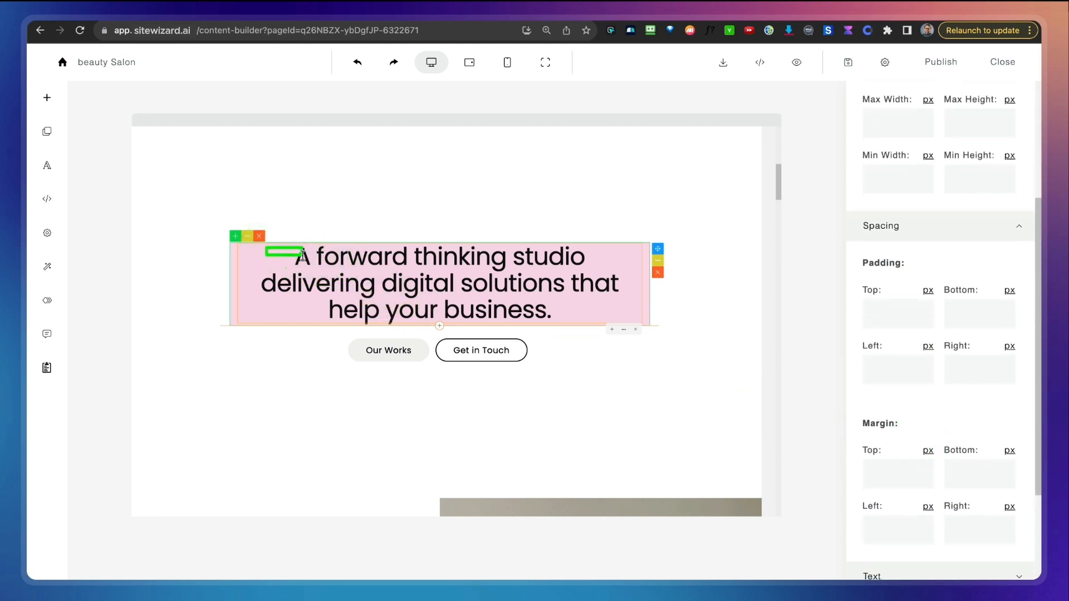
{"action": "left_click_drag", "start_coordinate": [303, 255], "coordinate": [659, 341]}
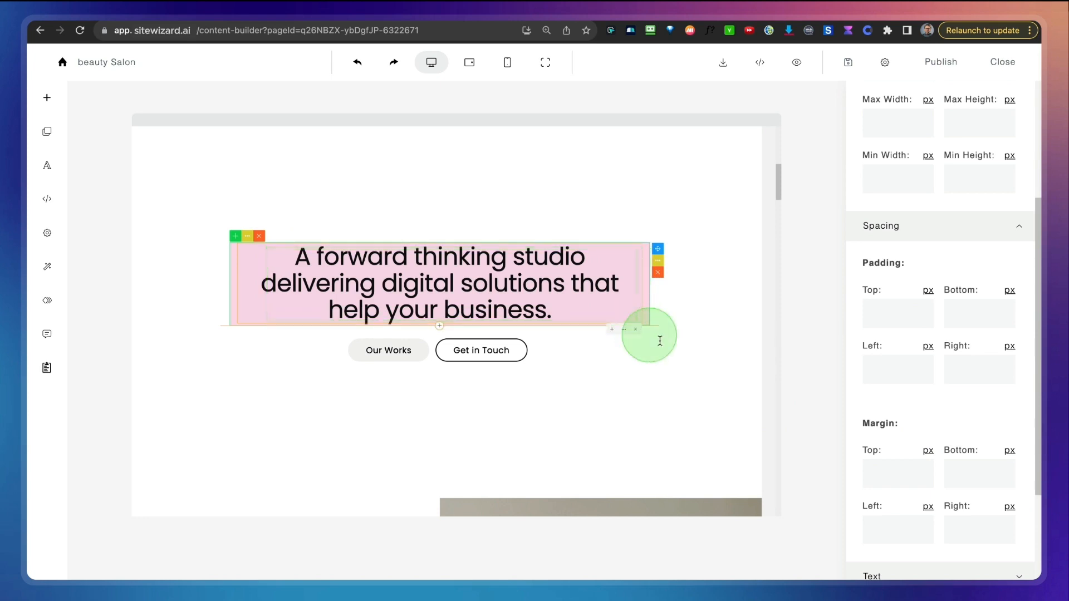
- Try a top and bottom padding of 20 px on the "A forward thinking studio" heading
{"action": "left_click", "coordinate": [891, 318]}
{"action": "type", "text": "2"}
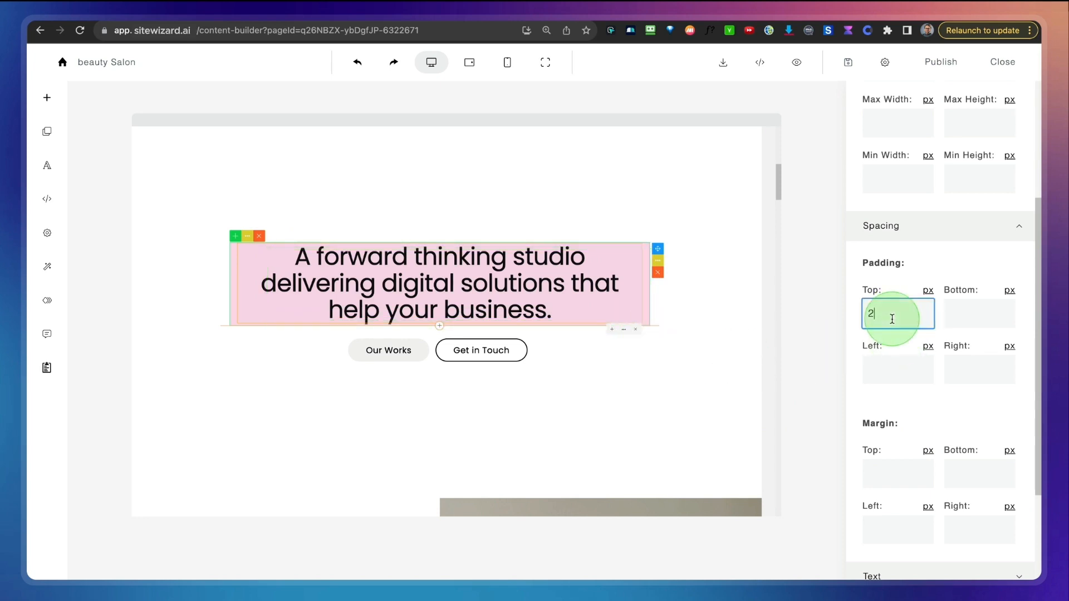
{"action": "type", "text": "0"}
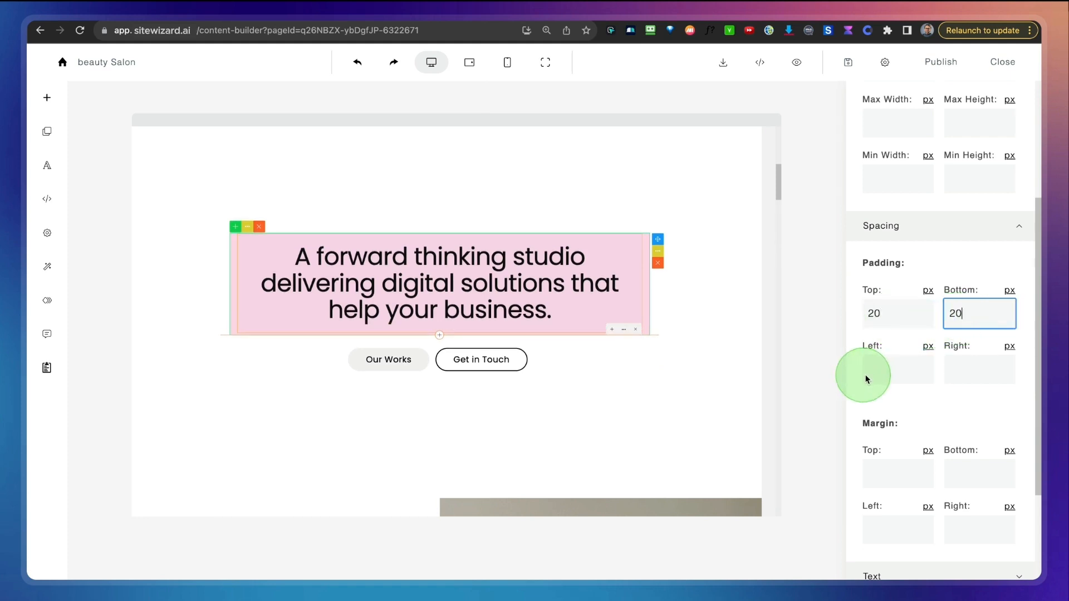
{"action": "left_click", "coordinate": [887, 370]}
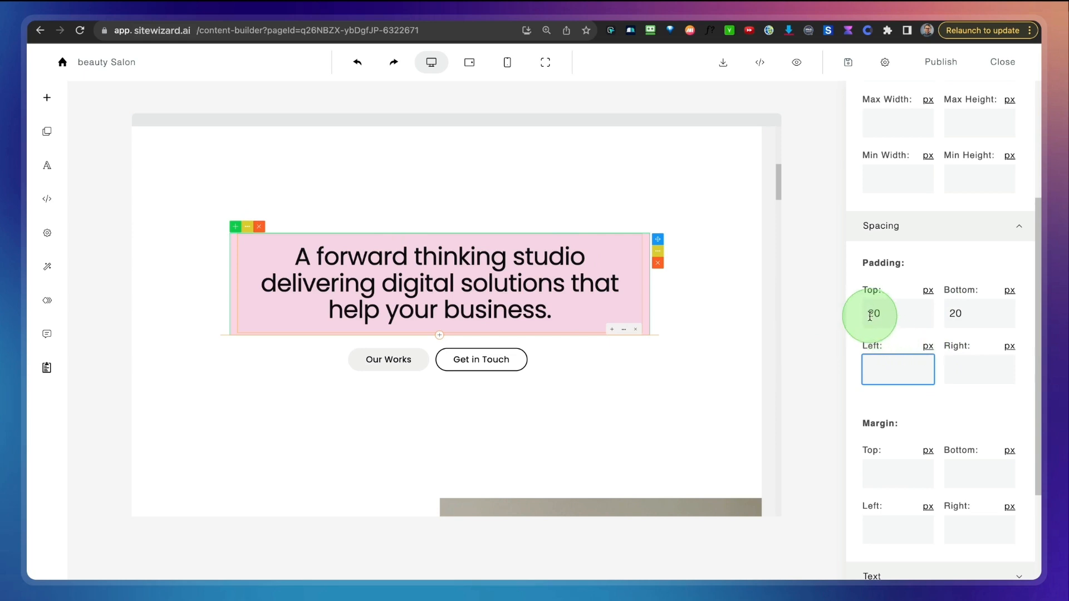
- Set the top and bottom padding of the "A forward thinking studio" heading to 100 px
{"action": "left_click_drag", "start_coordinate": [880, 311], "coordinate": [852, 312]}
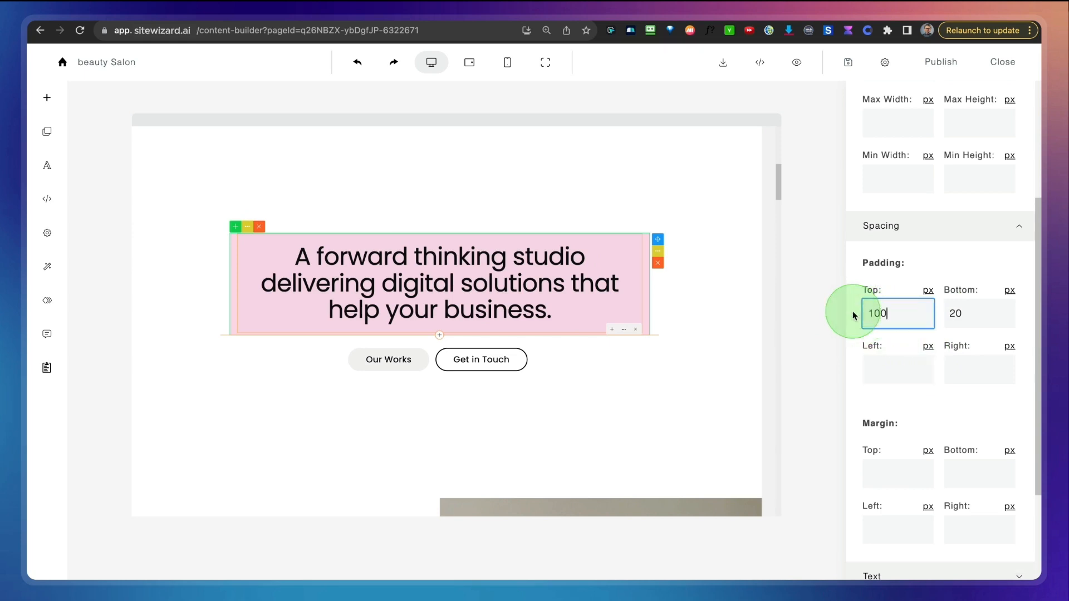
{"action": "type", "text": "100"}
{"action": "left_click_drag", "start_coordinate": [969, 312], "coordinate": [925, 308]}
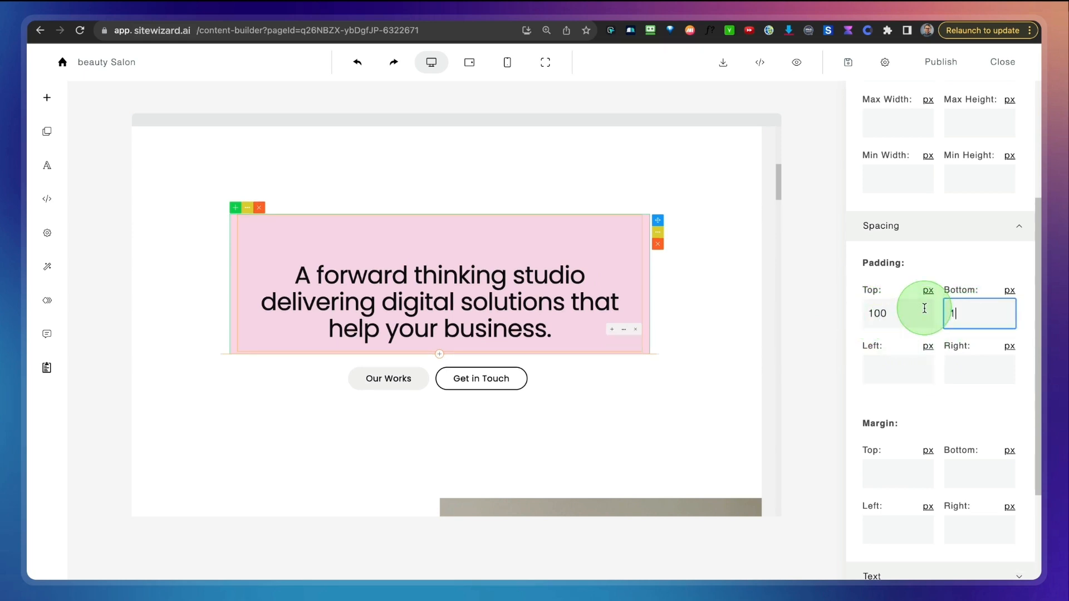
{"action": "type", "text": "100"}
{"action": "left_click", "coordinate": [887, 378]}
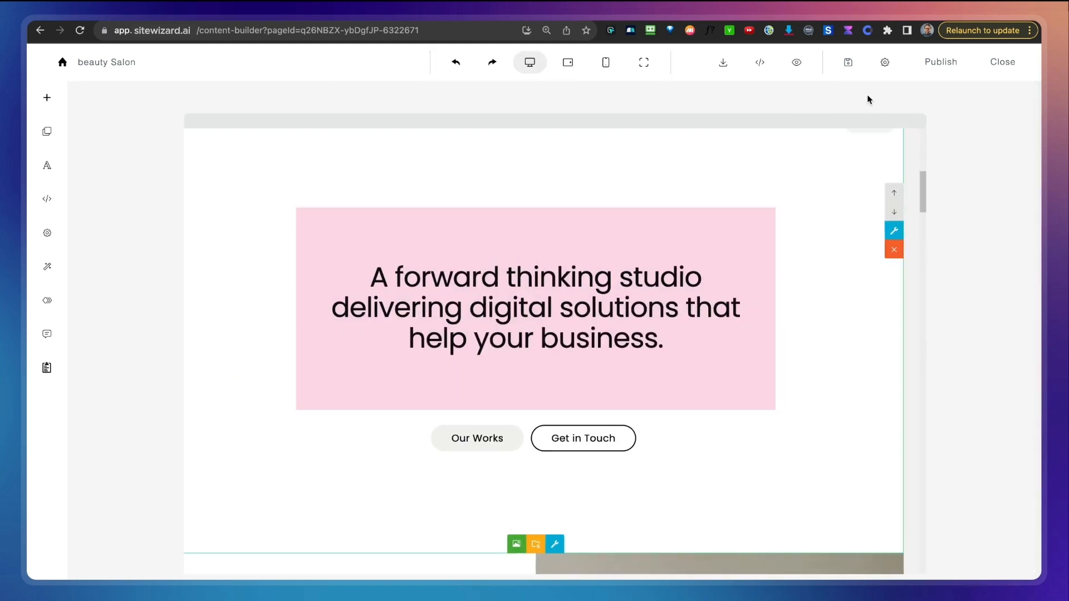